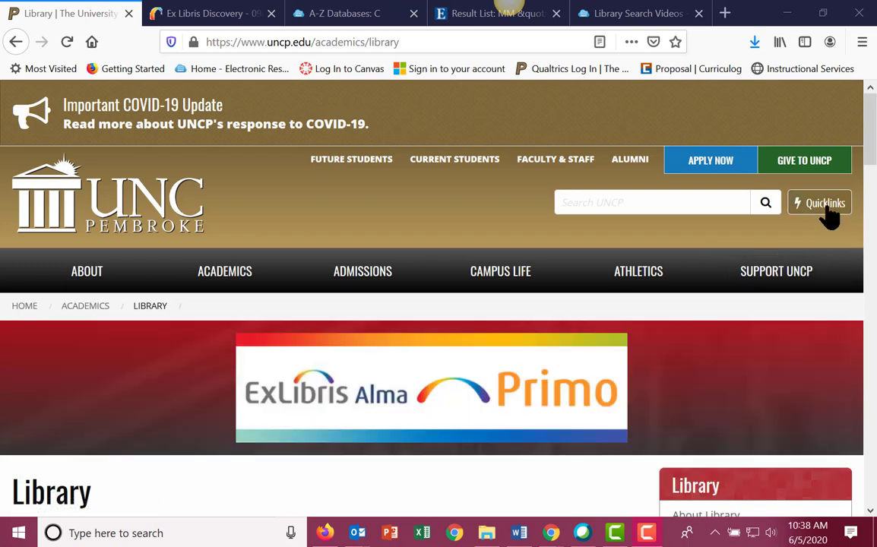
Go from the UNC Pembroke Quicklinks to the Library page, then to the library's Resources page.
click(826, 213)
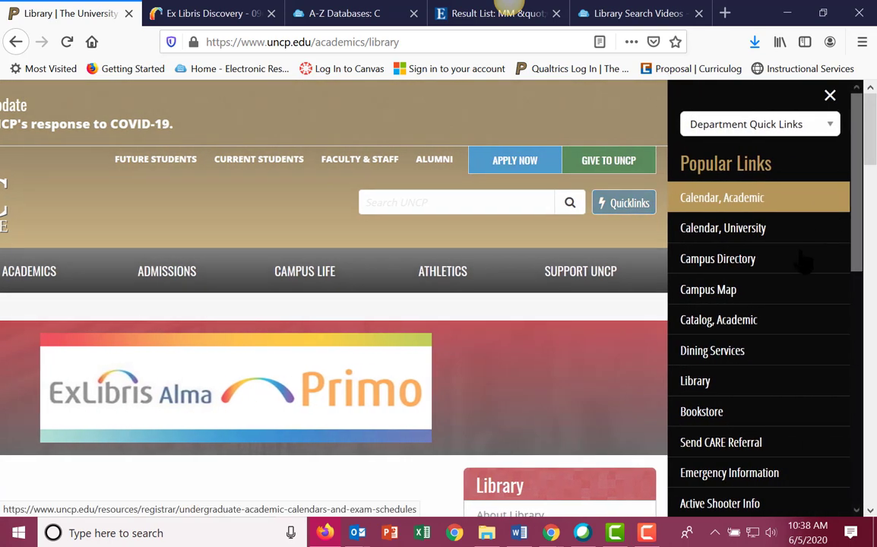
scroll(802, 266, down, 3)
click(720, 178)
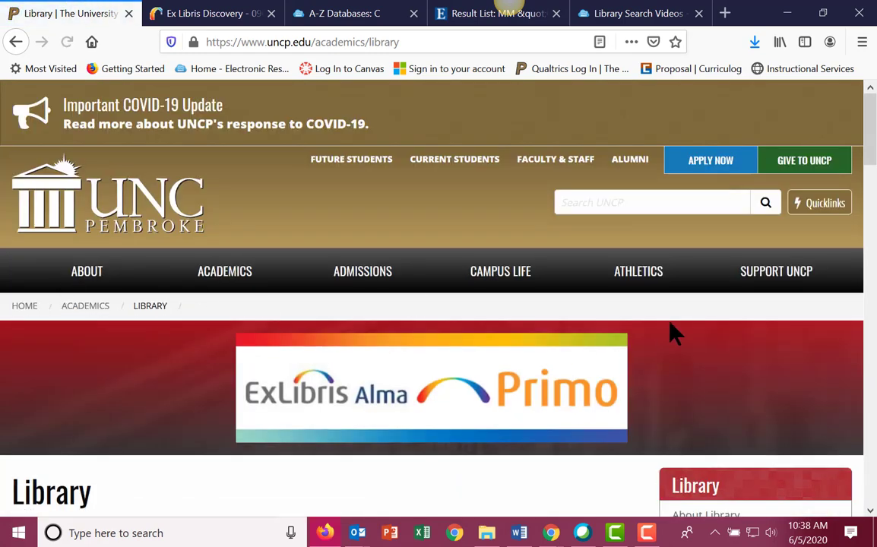
scroll(676, 320, down, 2)
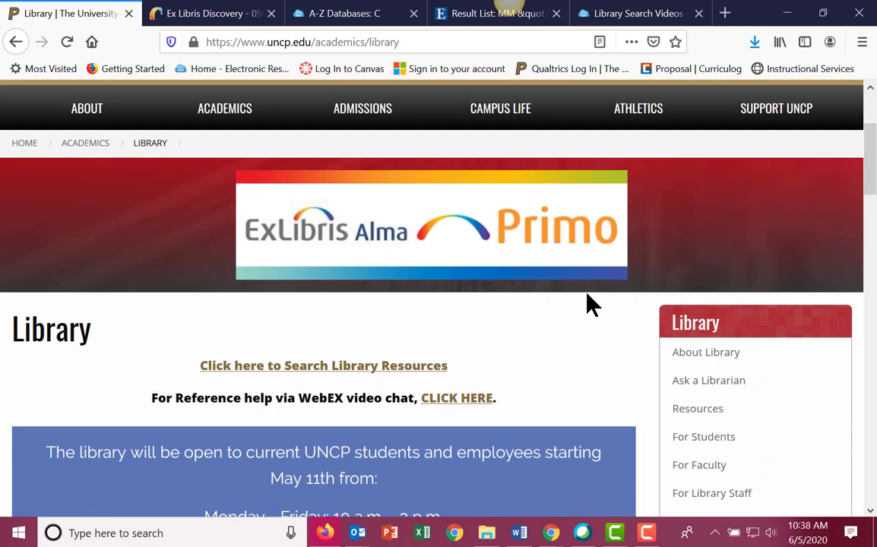
scroll(593, 304, down, 1)
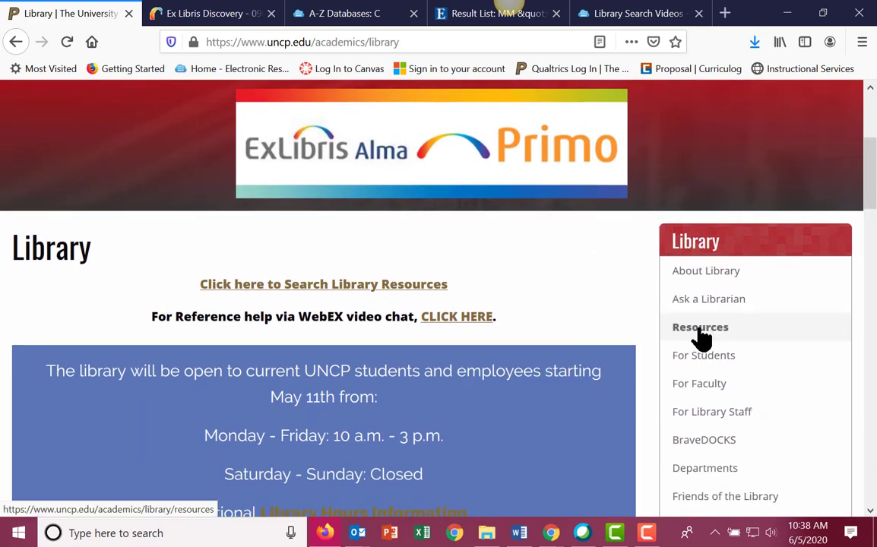
click(700, 330)
scroll(523, 335, down, 1)
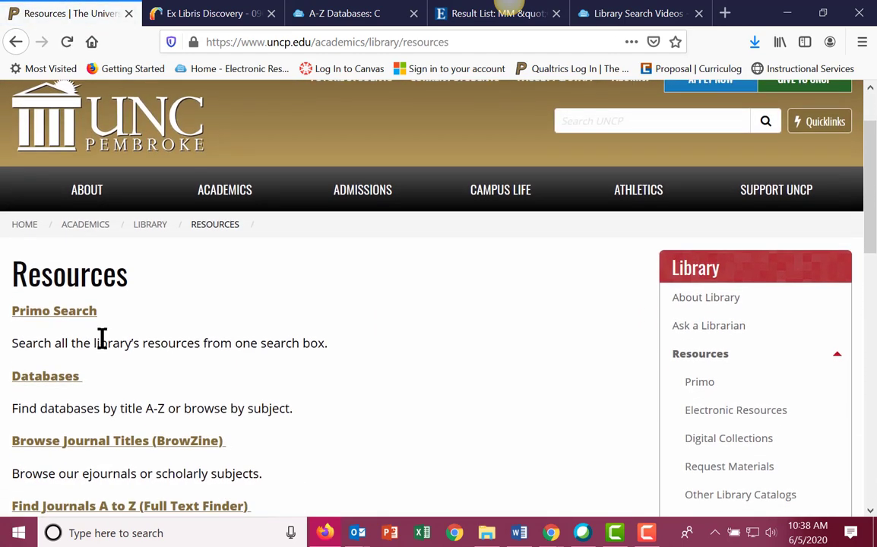
Open the Mary Livermore Library's Electronic Resources database guide.
click(35, 375)
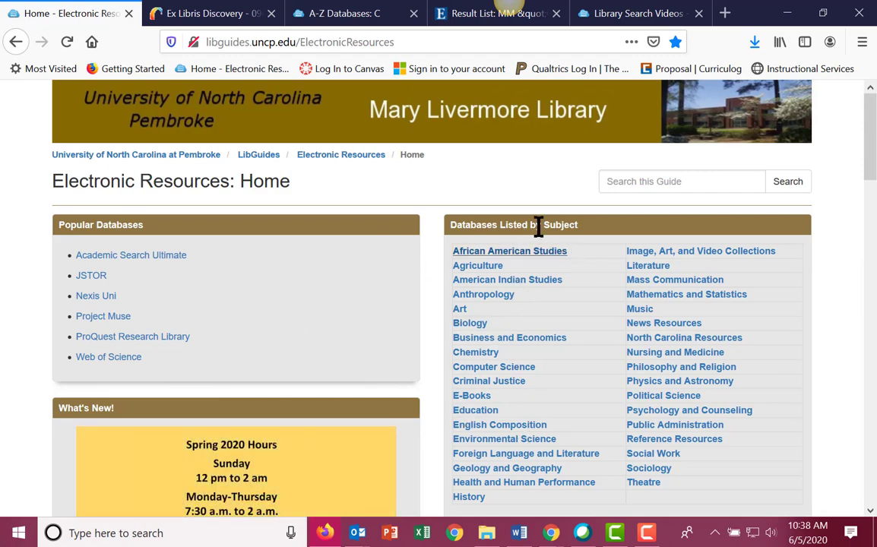
scroll(578, 262, down, 3)
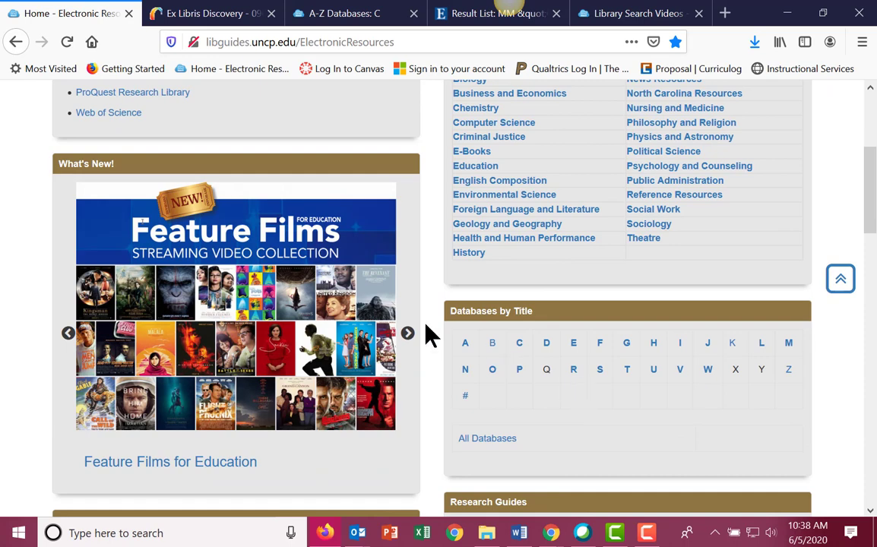
scroll(395, 327, up, 2)
scroll(152, 265, up, 1)
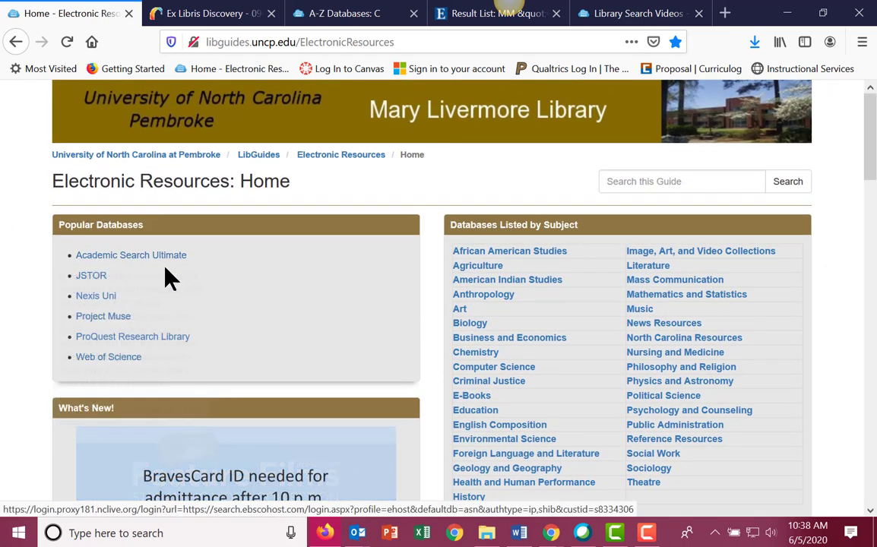
List the Nursing and Medicine databases and browse the 13 entries, with CINAHL Complete first.
click(673, 355)
scroll(417, 317, down, 2)
scroll(235, 383, down, 1)
scroll(377, 294, down, 1)
scroll(280, 256, up, 1)
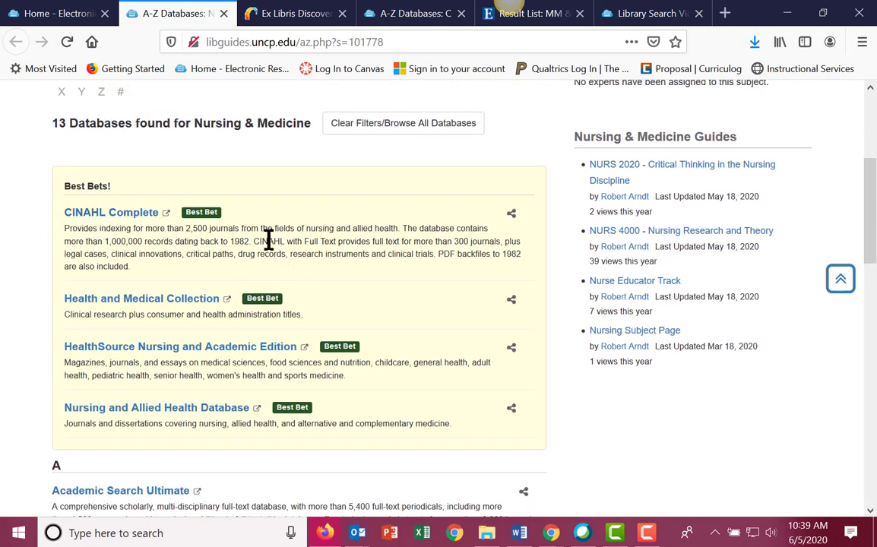
Open CINAHL Complete, sign in on the Ex Libris discovery tab, and return to Advanced Search.
click(108, 213)
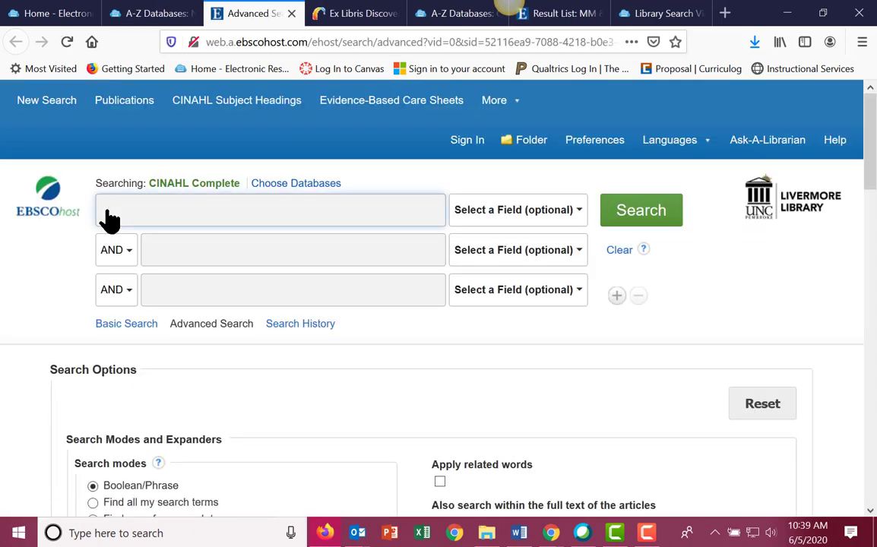
click(354, 17)
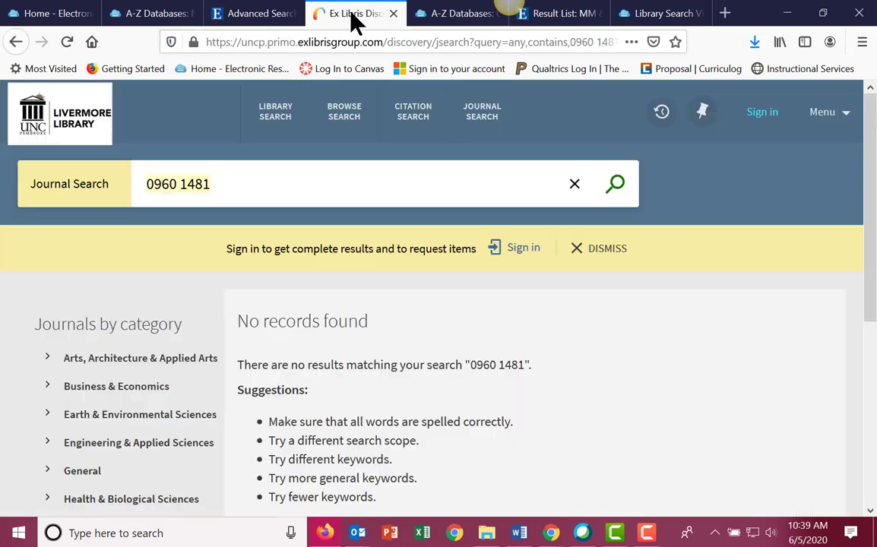
click(775, 117)
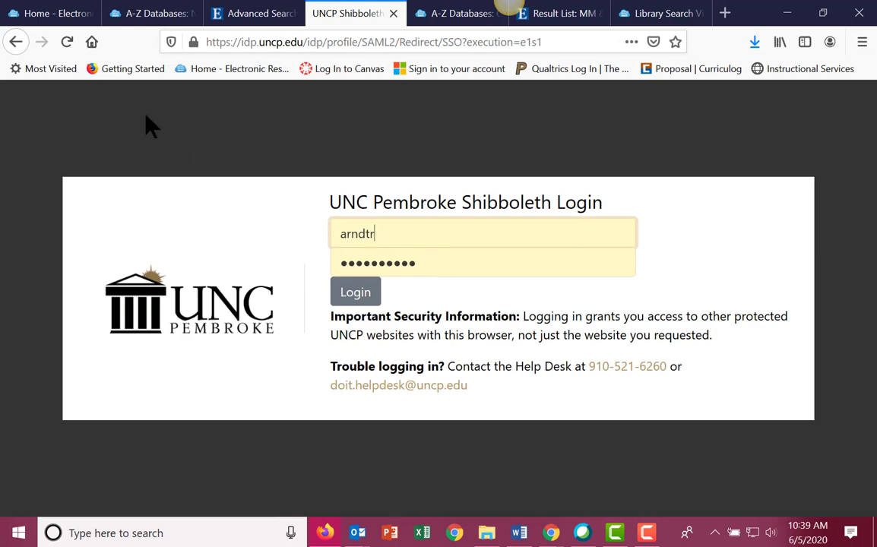
click(257, 20)
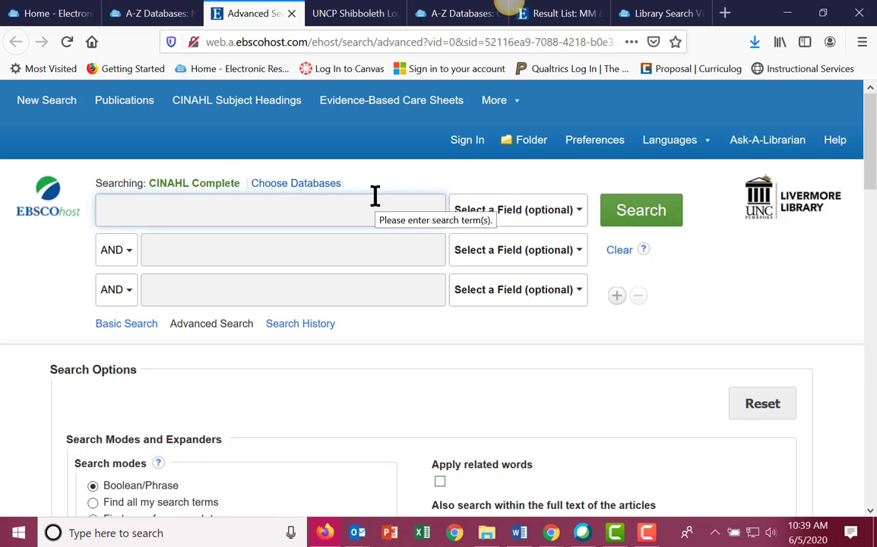
In Choose Databases, check Health Source: Nursing/Academic Edition, APA PsycArticles and Academic Search Ultimate.
click(303, 185)
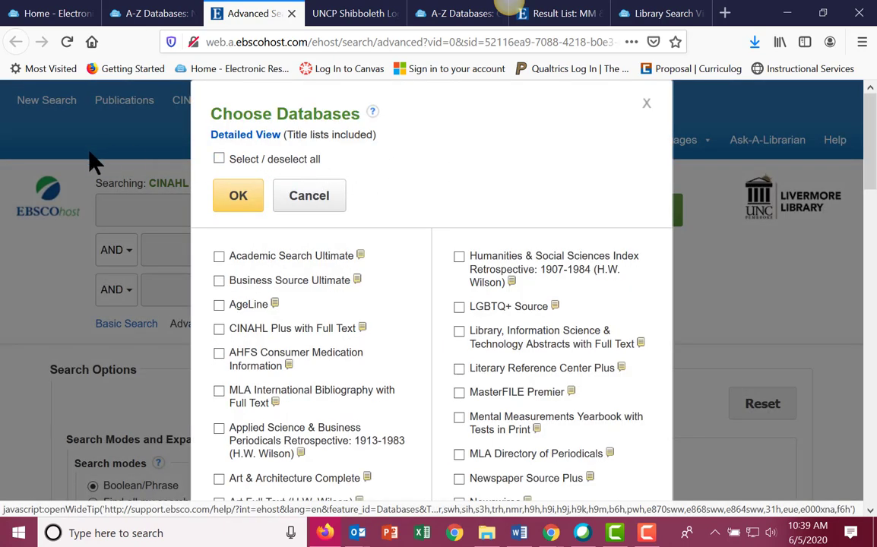
scroll(475, 198, down, 4)
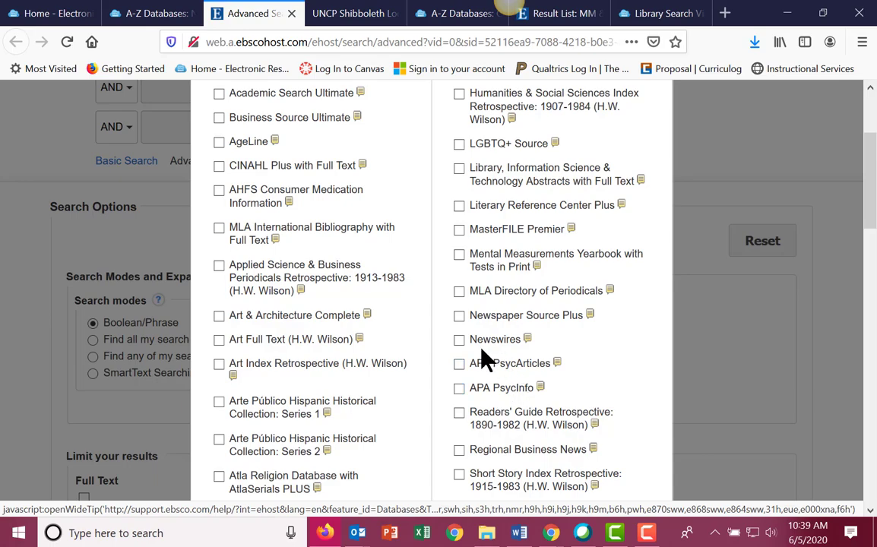
scroll(481, 352, down, 2)
scroll(461, 342, up, 3)
scroll(458, 335, down, 10)
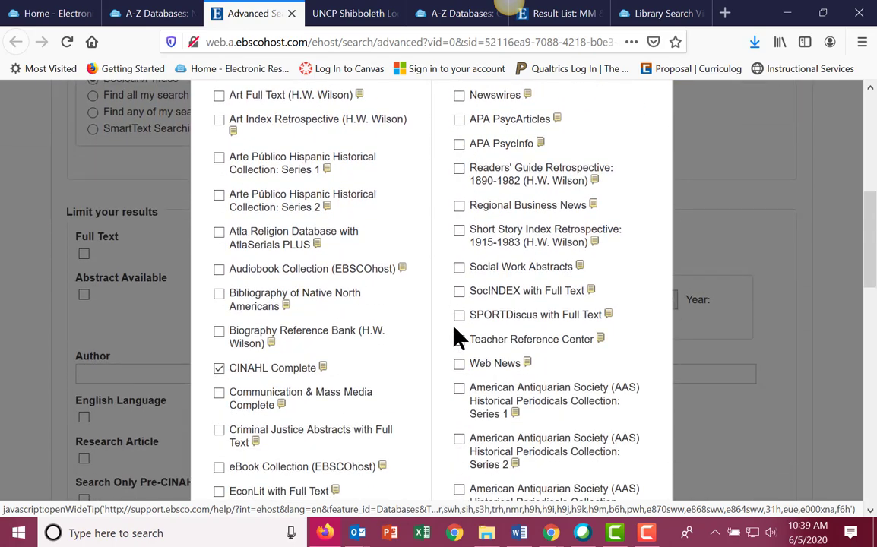
scroll(442, 321, down, 2)
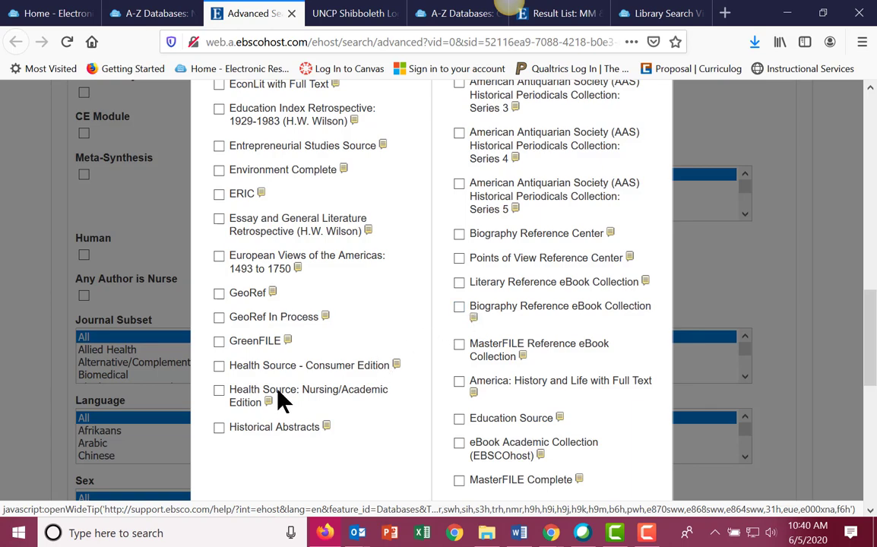
click(219, 390)
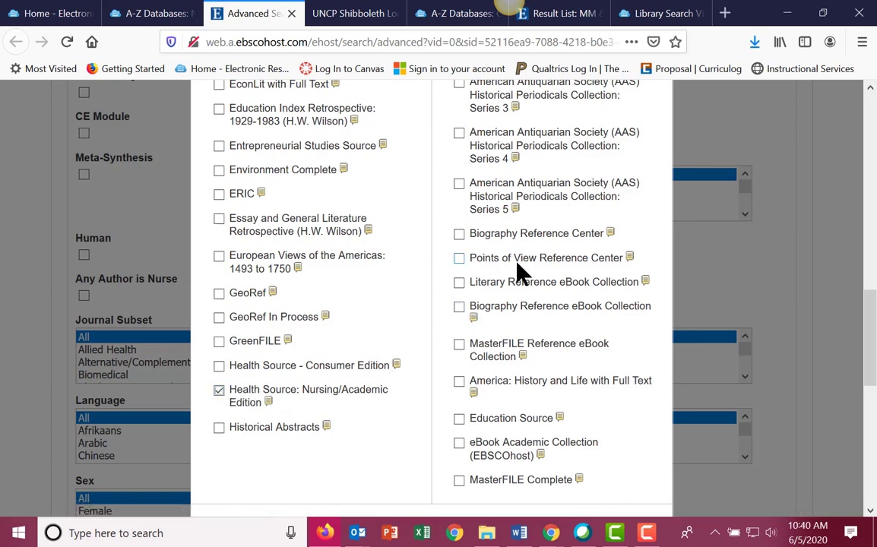
scroll(516, 265, up, 10)
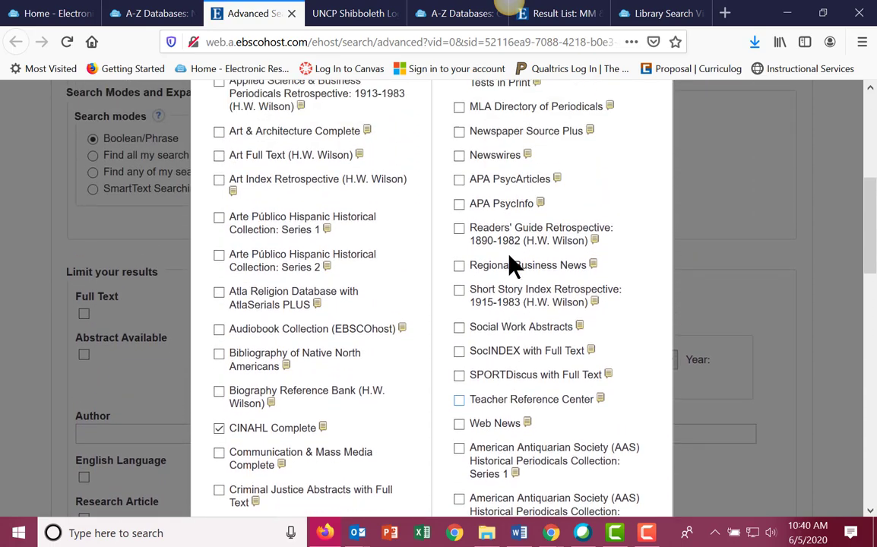
scroll(487, 245, up, 1)
click(459, 201)
scroll(446, 228, up, 5)
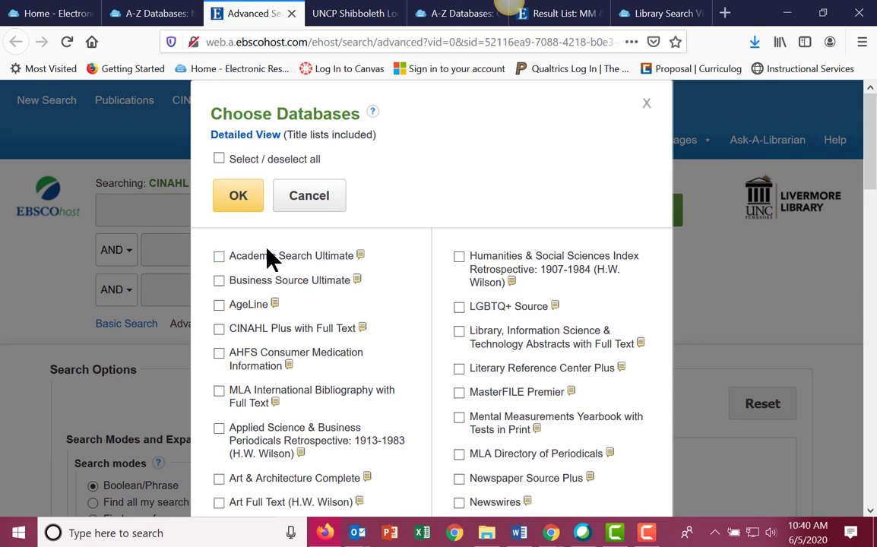
click(219, 256)
Confirm the databases and search 'covid-19 or coronavirus or 2019-ncov' AND 'child*', getting 1,683 results.
click(230, 200)
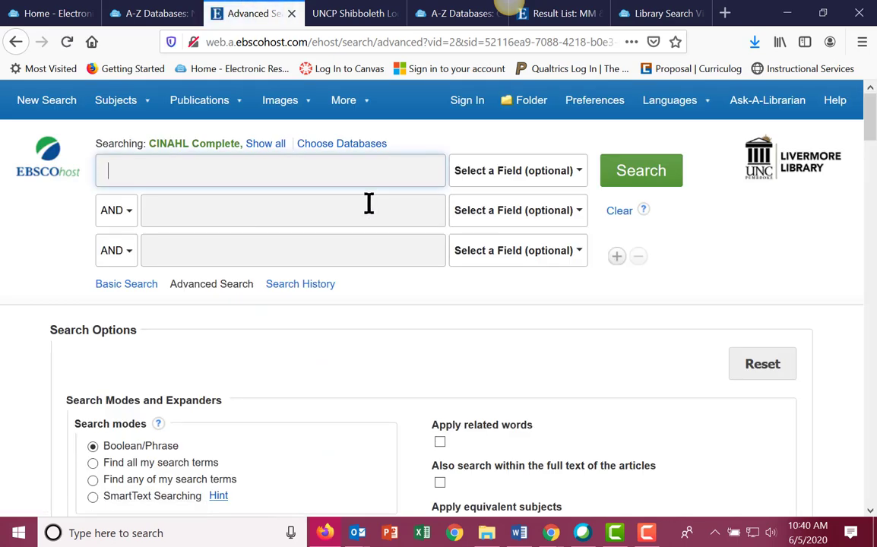
text(CO)
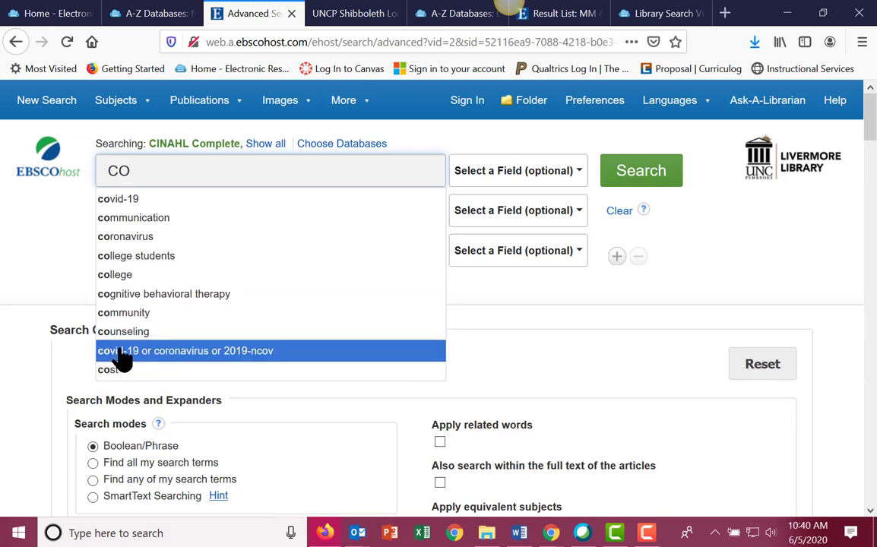
click(275, 354)
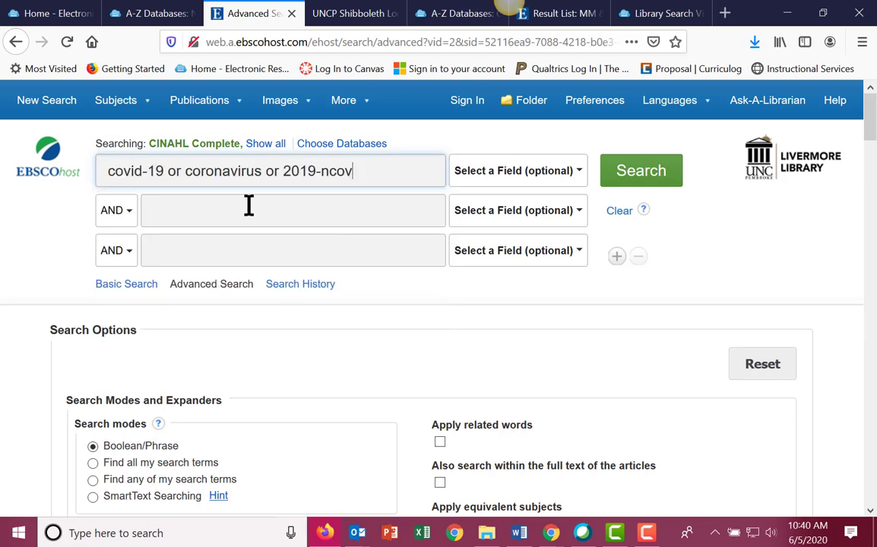
click(225, 224)
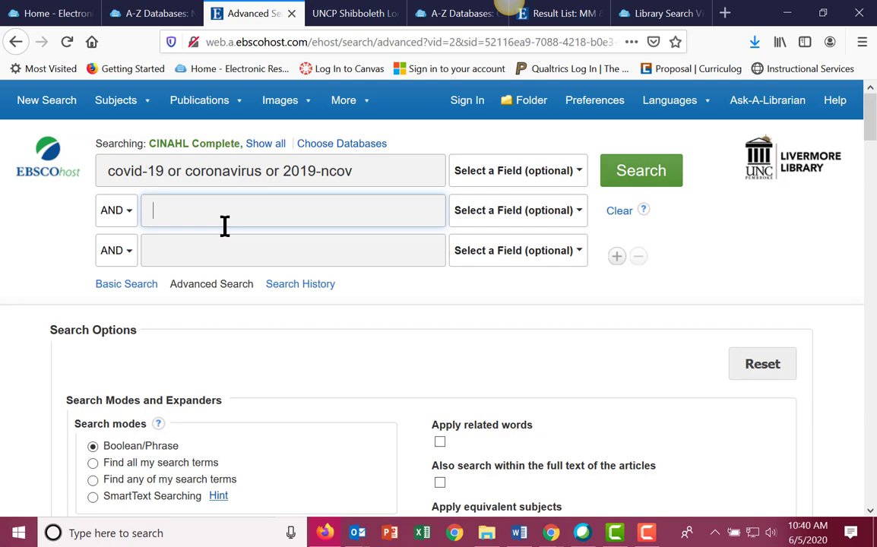
text(child)
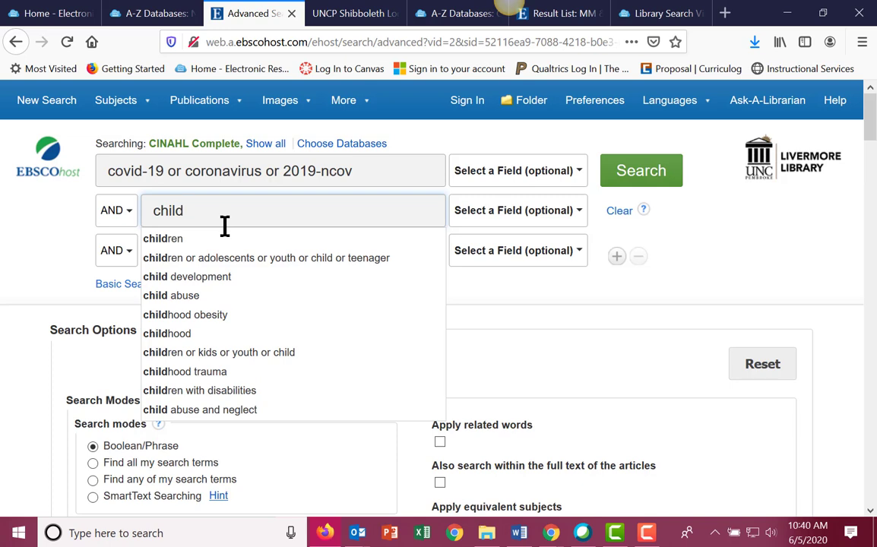
text(*)
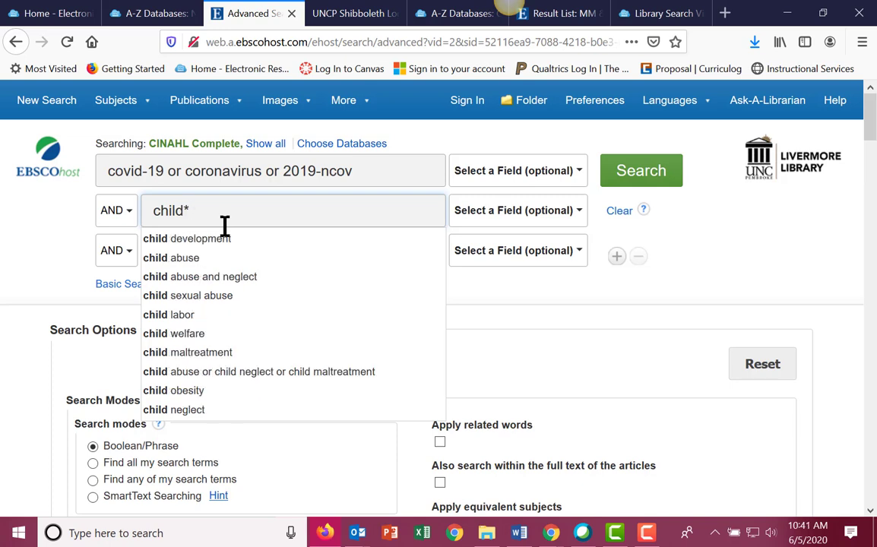
click(650, 173)
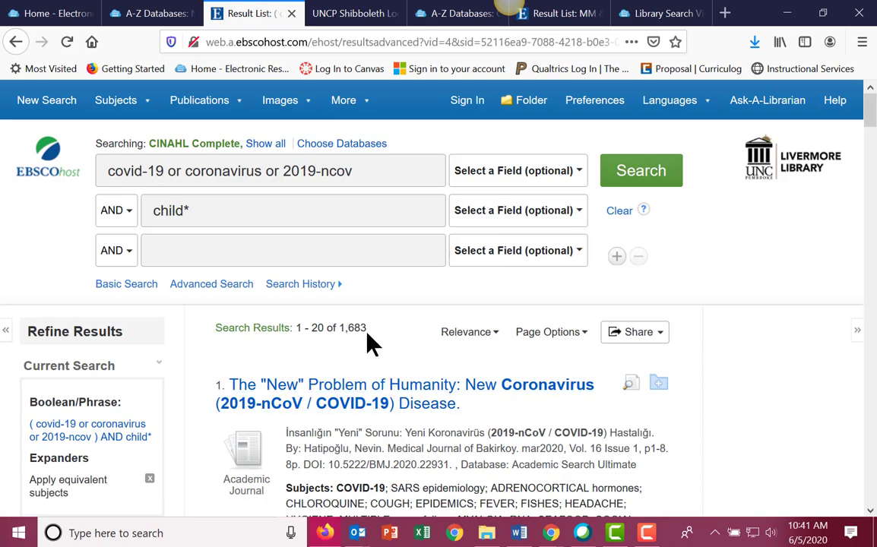
Check Scholarly (Peer Reviewed) Journals under Limit To and review the 1,251 remaining results.
scroll(372, 343, down, 5)
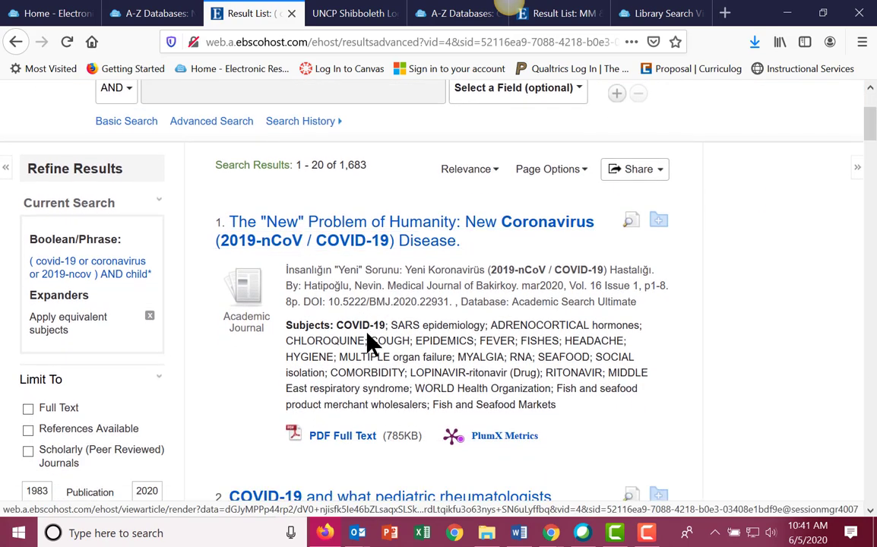
scroll(324, 322, down, 2)
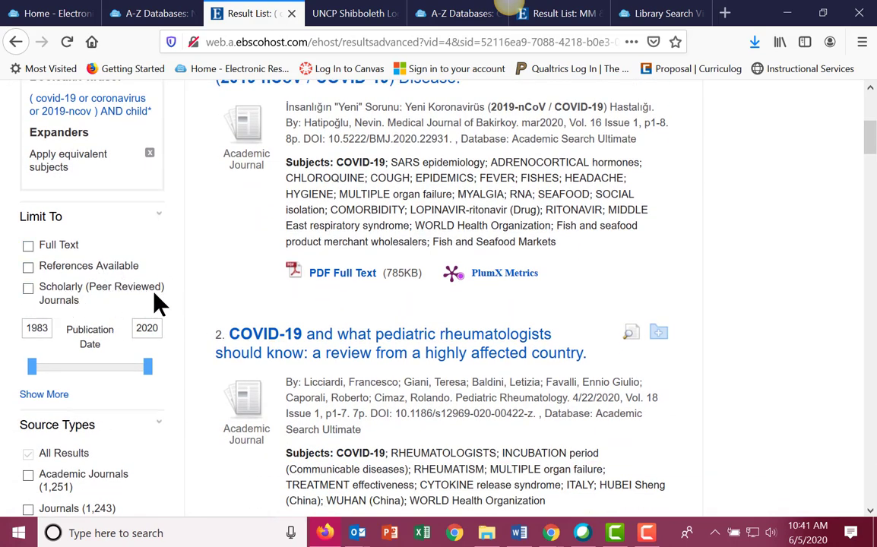
click(28, 289)
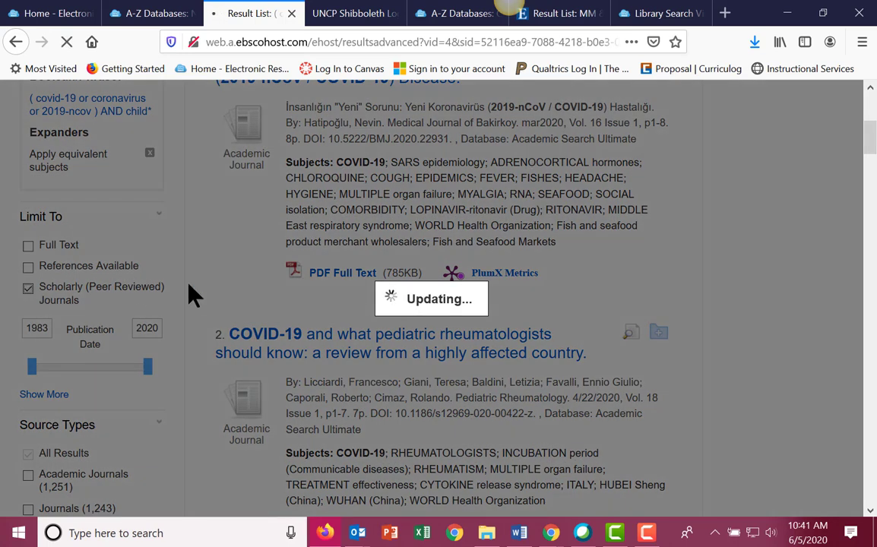
scroll(194, 295, down, 3)
scroll(194, 295, down, 4)
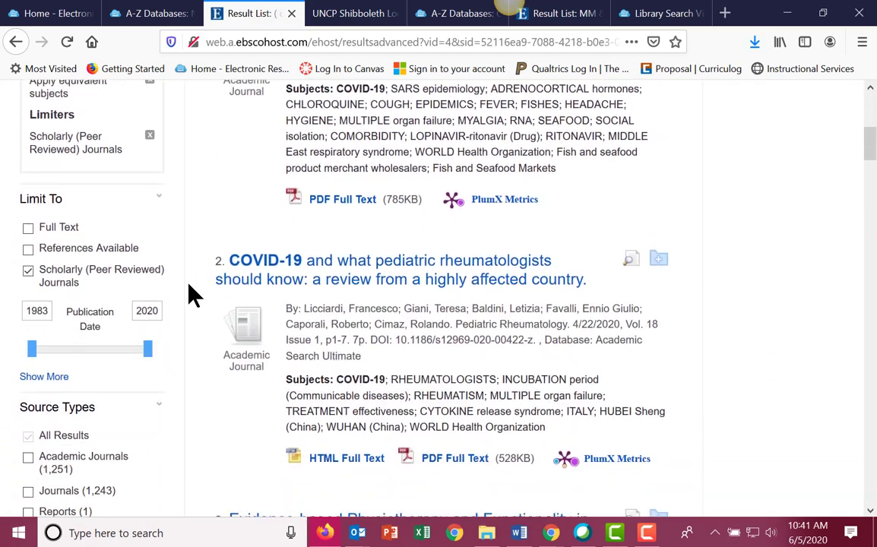
scroll(190, 293, up, 5)
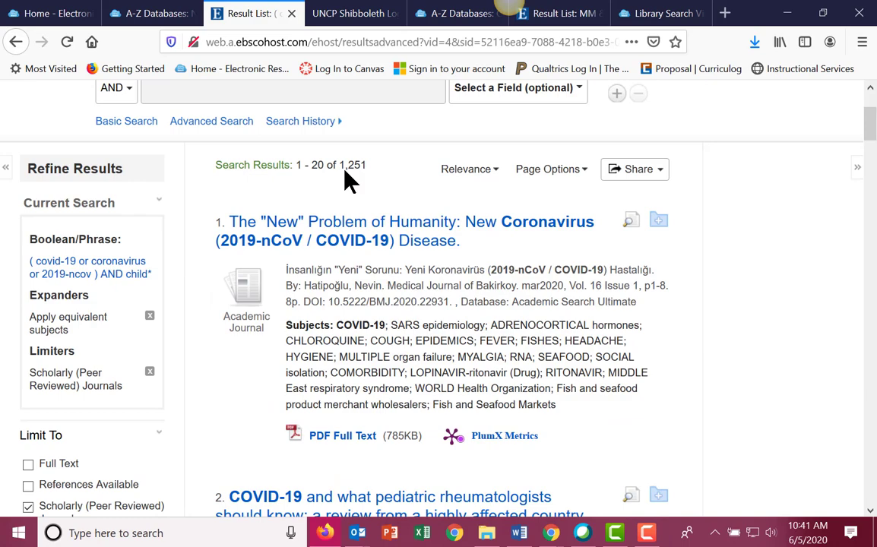
scroll(348, 181, down, 6)
scroll(329, 182, down, 1)
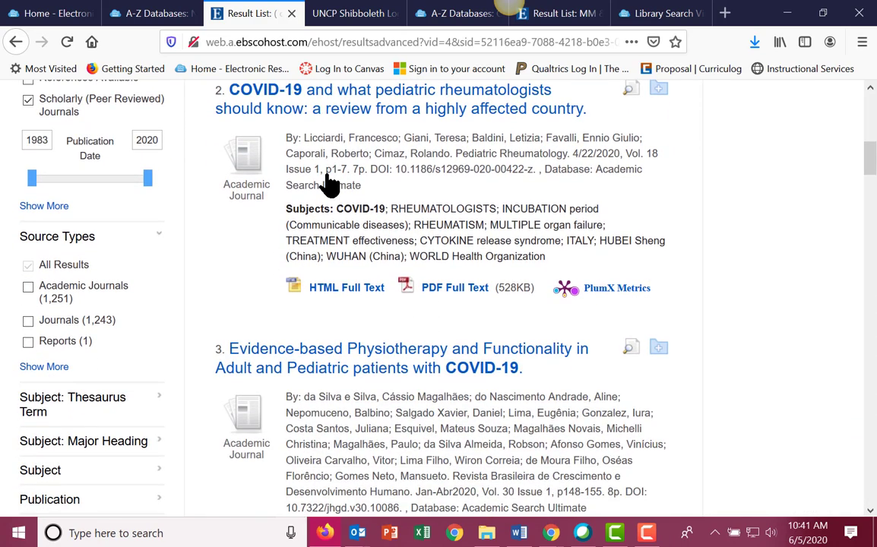
scroll(329, 182, up, 5)
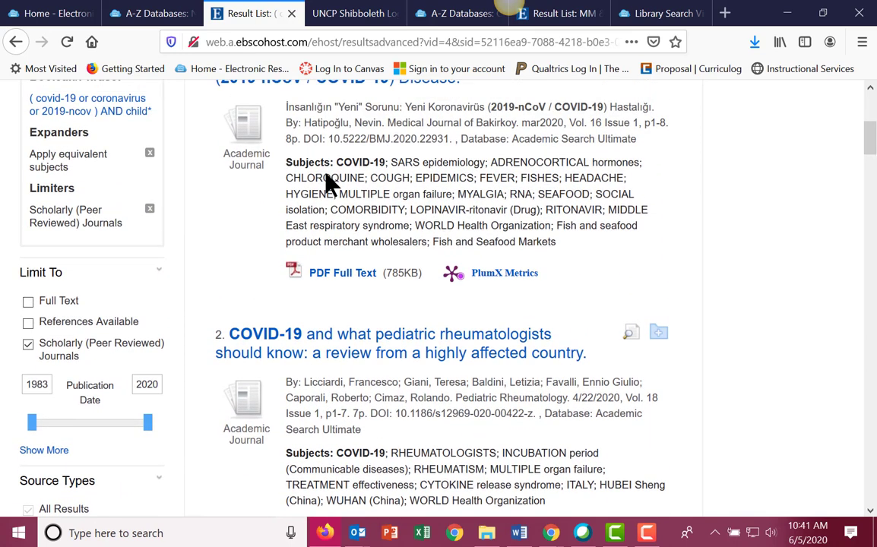
scroll(325, 173, up, 1)
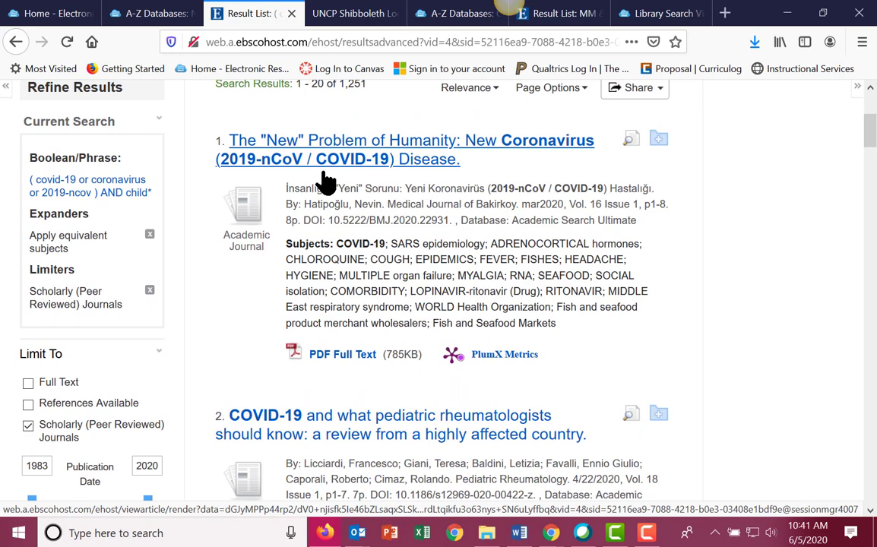
scroll(326, 183, up, 3)
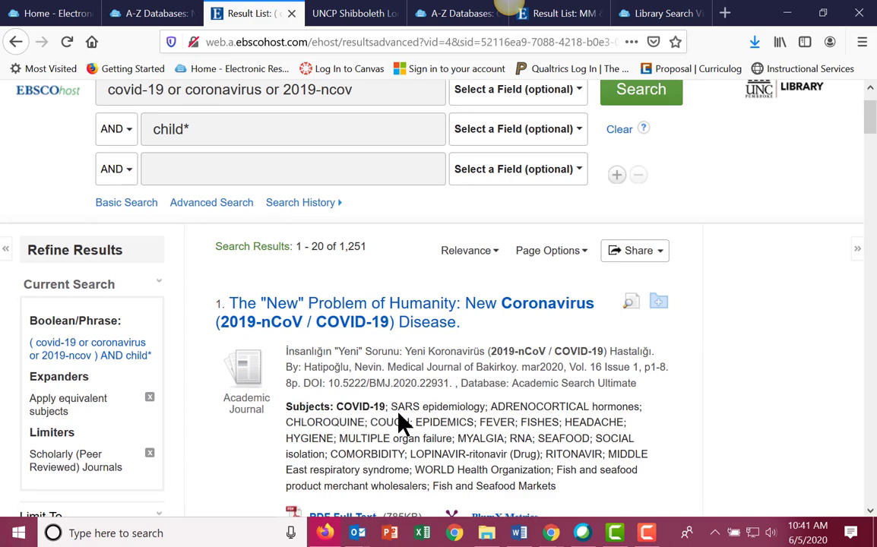
scroll(390, 407, down, 4)
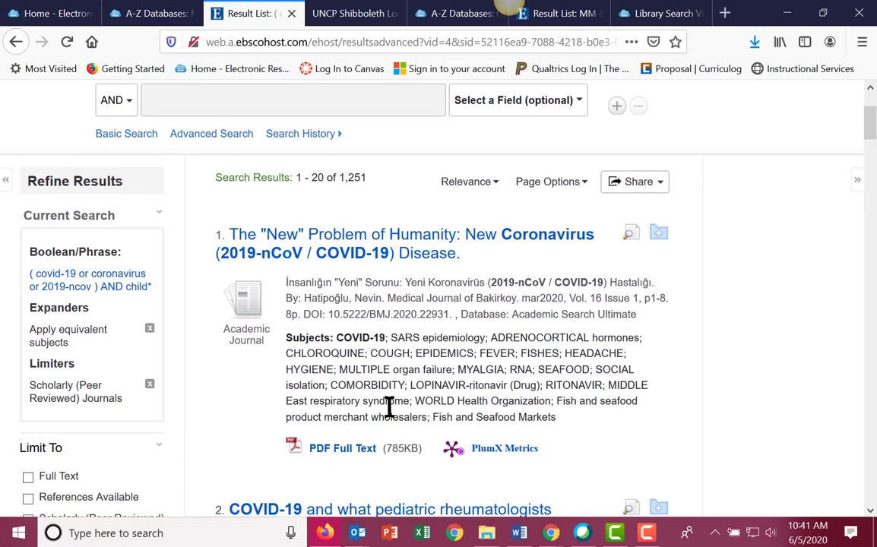
scroll(468, 344, down, 7)
scroll(448, 345, down, 5)
scroll(443, 340, down, 4)
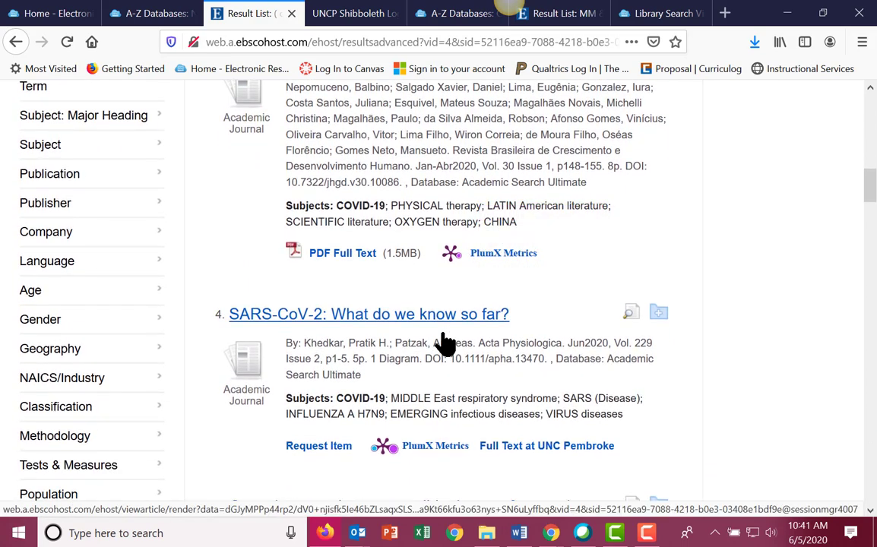
scroll(445, 346, up, 6)
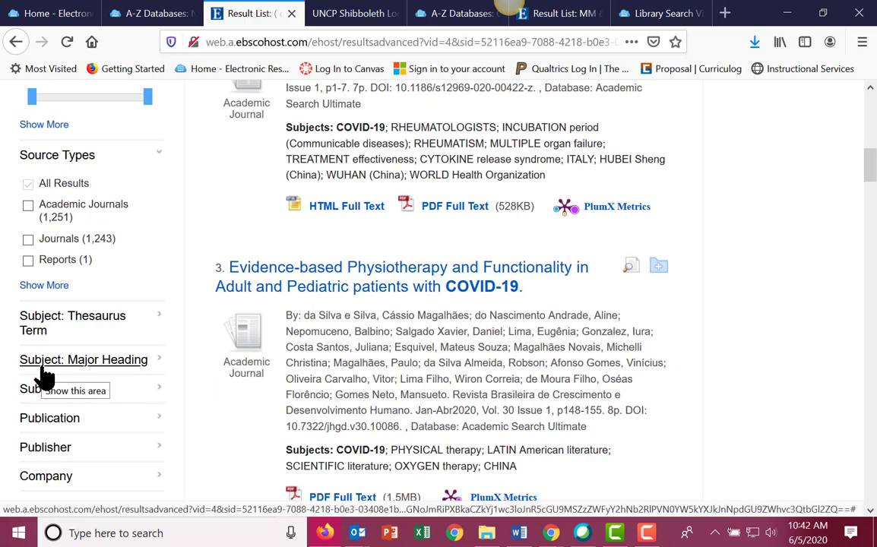
In the full Subject: Major Heading list, check coronavirus infections, covid-19 and coronavirus.
click(67, 359)
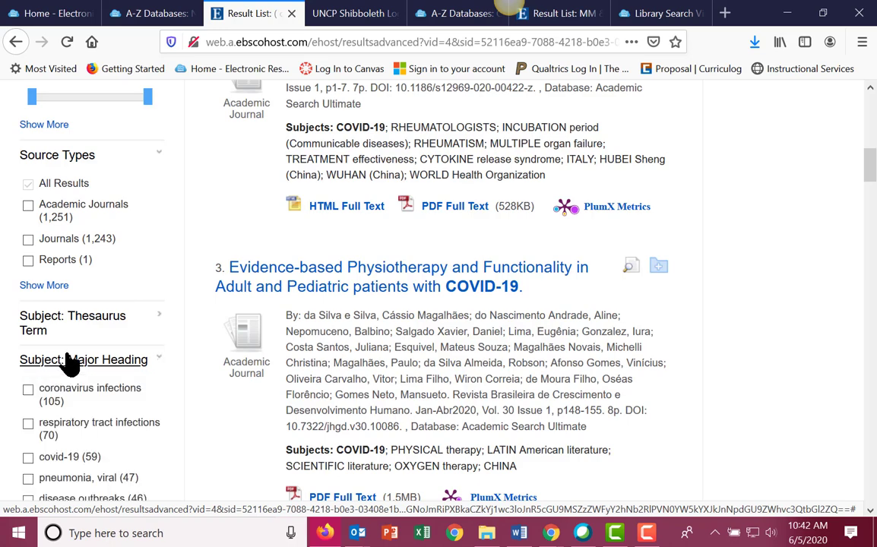
scroll(122, 357, down, 2)
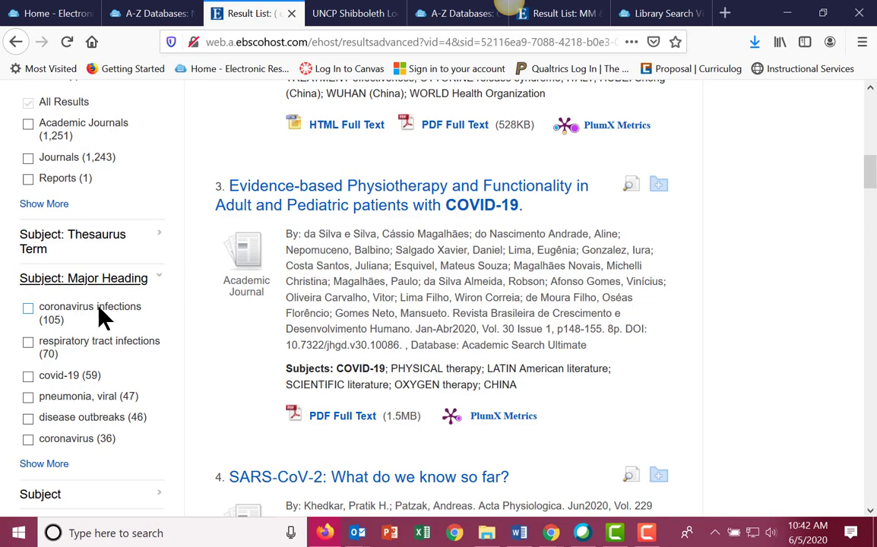
click(28, 465)
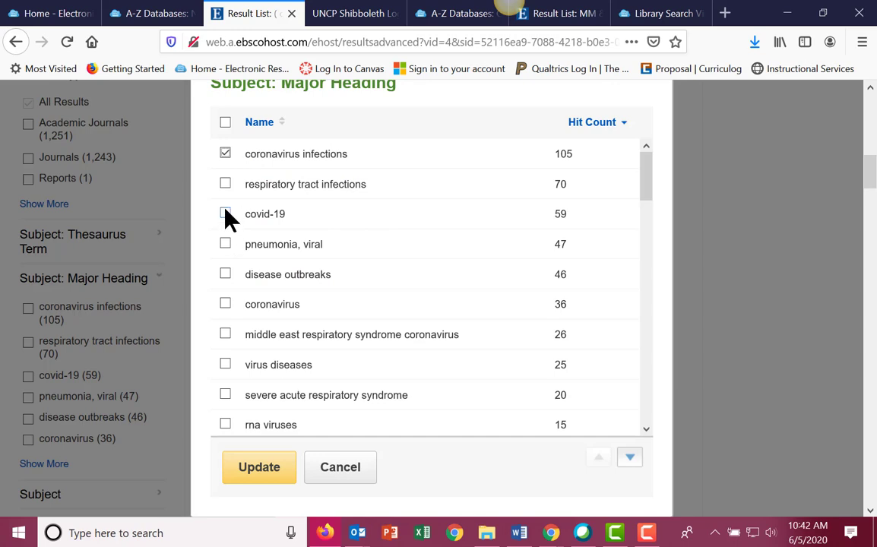
click(226, 304)
Apply the selected major subject headings, narrowing the results to 168 articles.
click(248, 471)
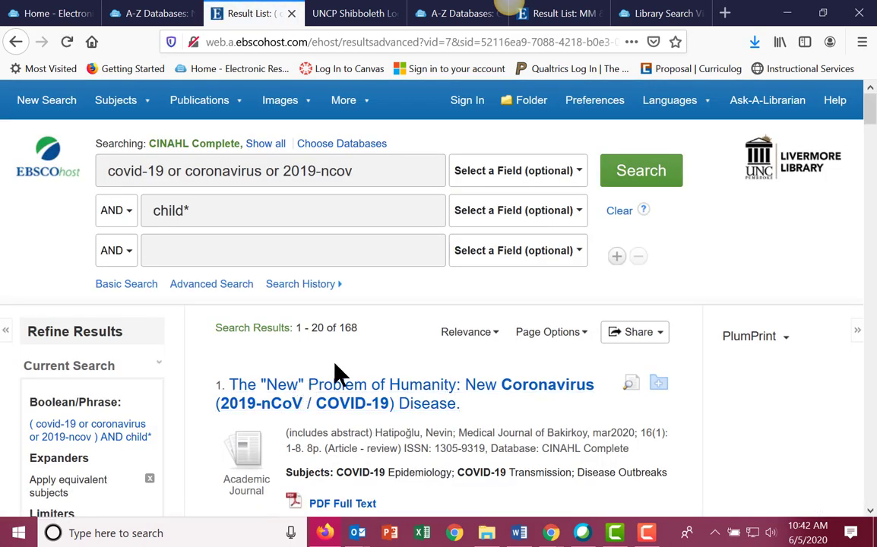
scroll(335, 364, down, 2)
scroll(335, 366, down, 2)
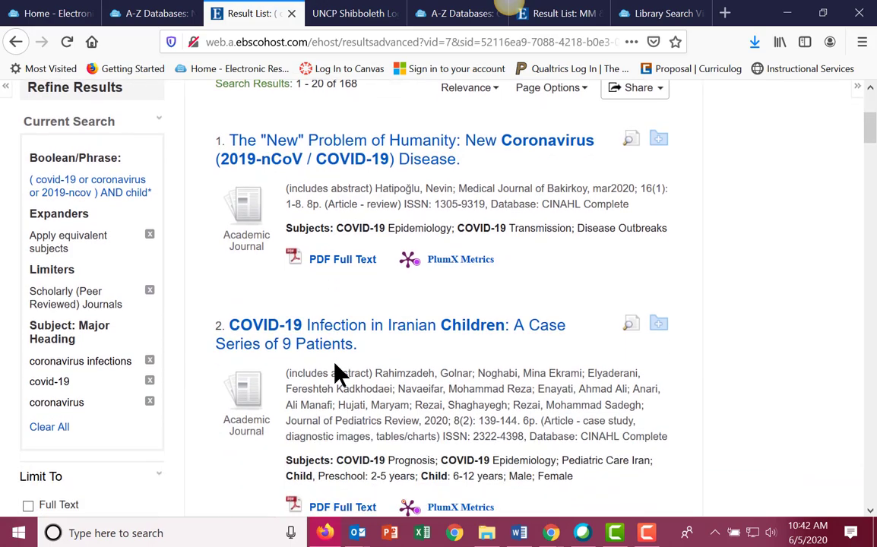
scroll(335, 365, down, 1)
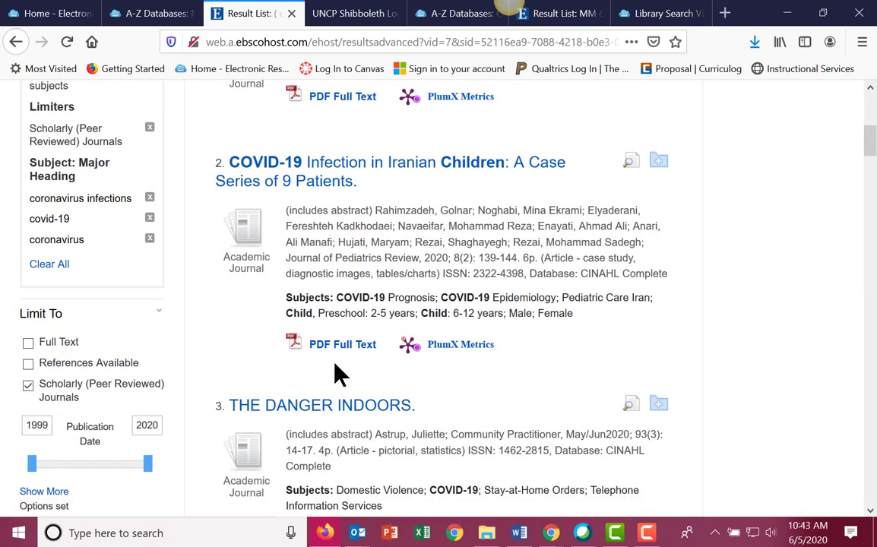
scroll(335, 365, down, 1)
scroll(235, 356, down, 3)
scroll(211, 342, down, 1)
scroll(191, 348, down, 1)
scroll(192, 358, down, 2)
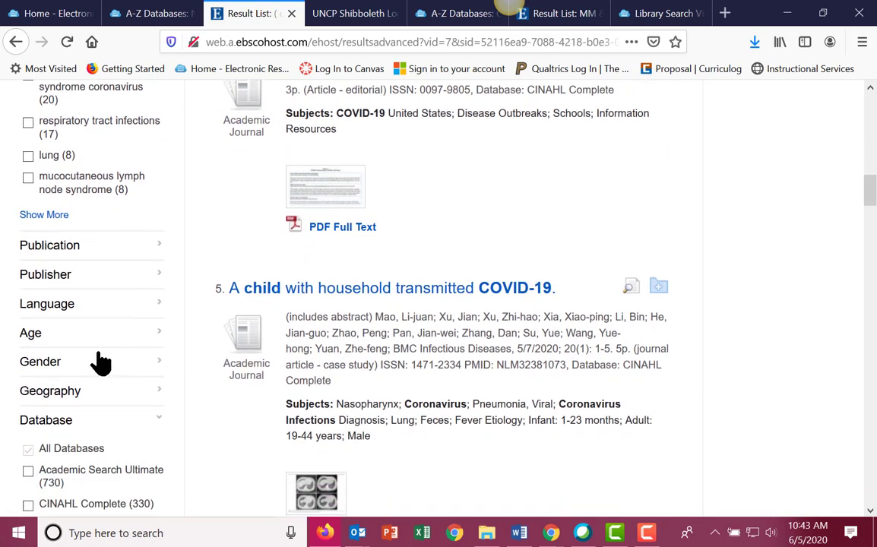
Expand the Age, Gender and Geography filter groups to review their options.
click(28, 333)
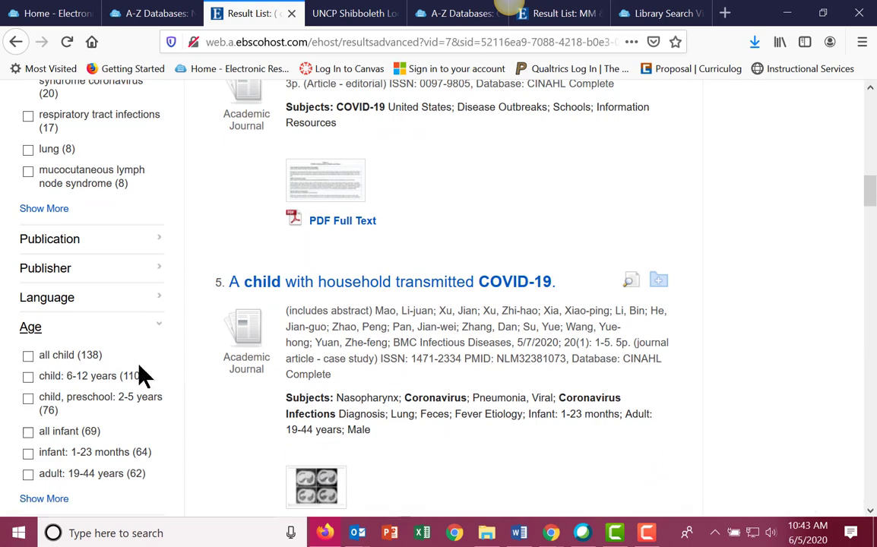
scroll(131, 375, down, 1)
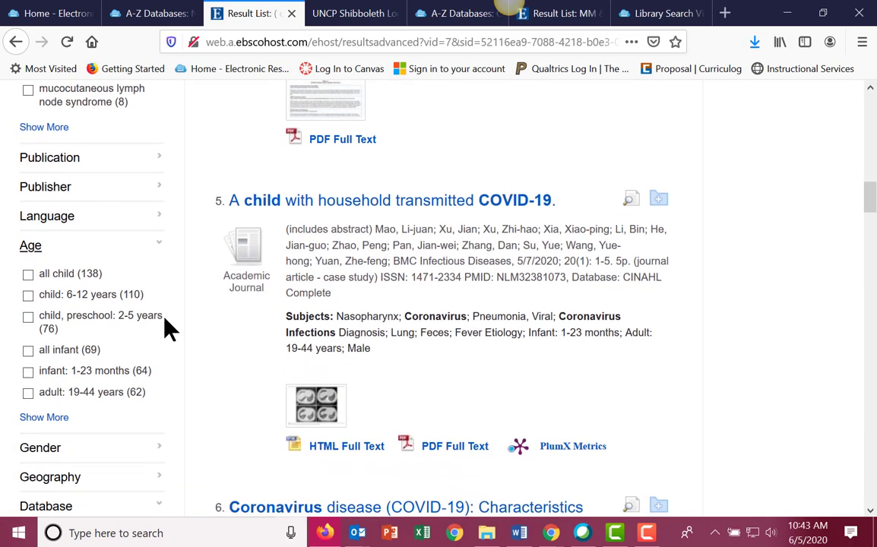
scroll(169, 328, down, 1)
click(59, 369)
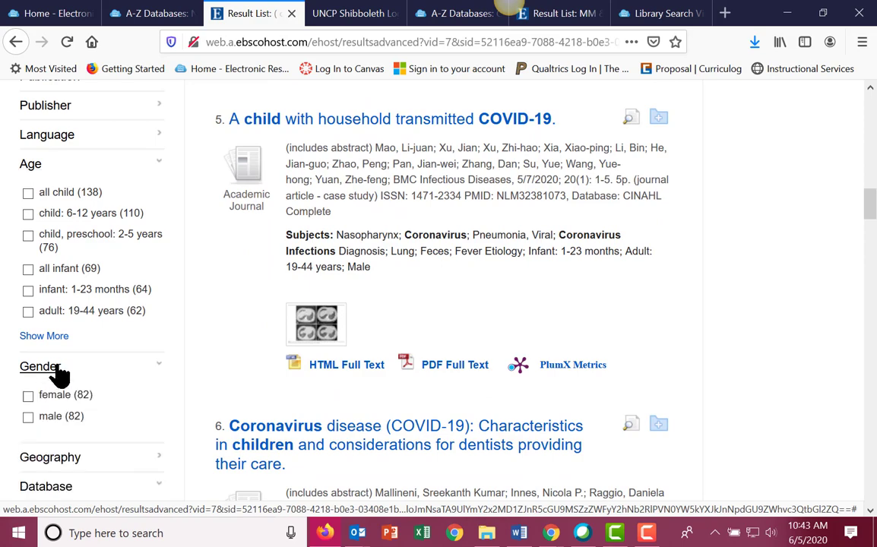
scroll(204, 384, down, 1)
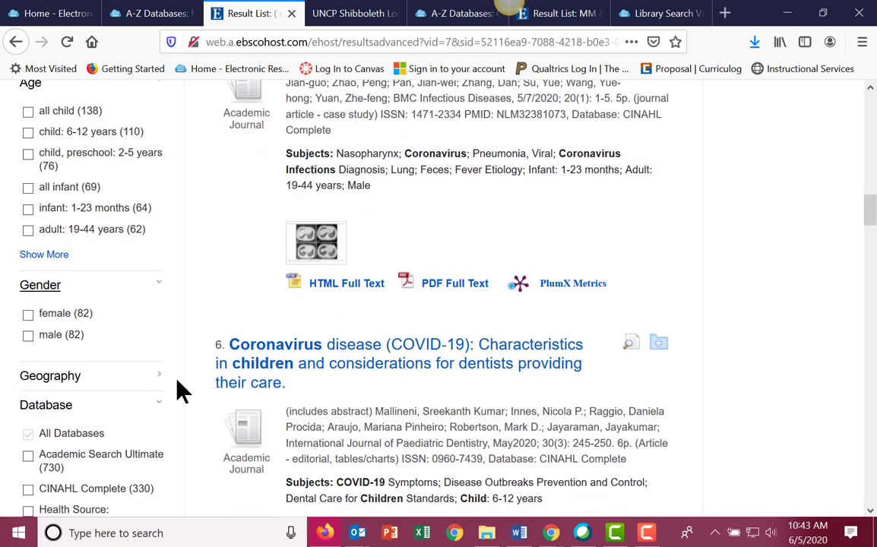
scroll(176, 391, down, 1)
click(51, 295)
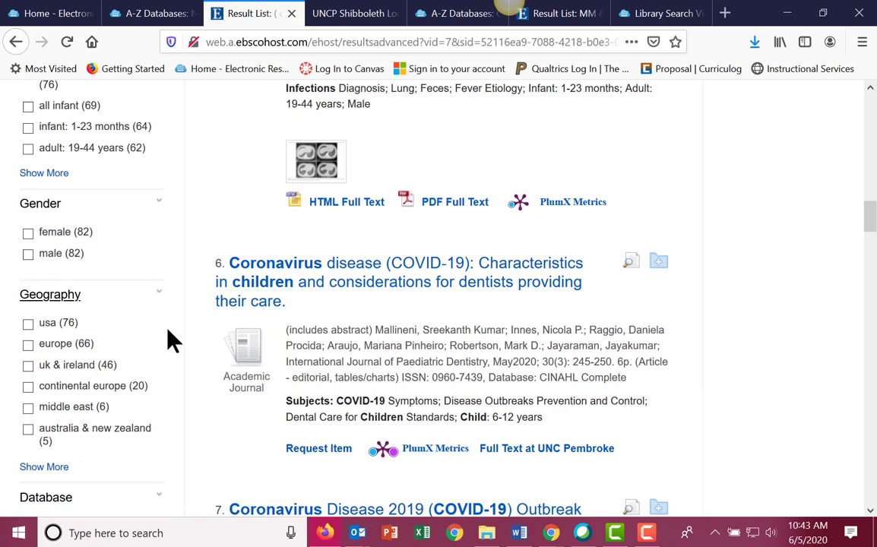
scroll(171, 340, down, 2)
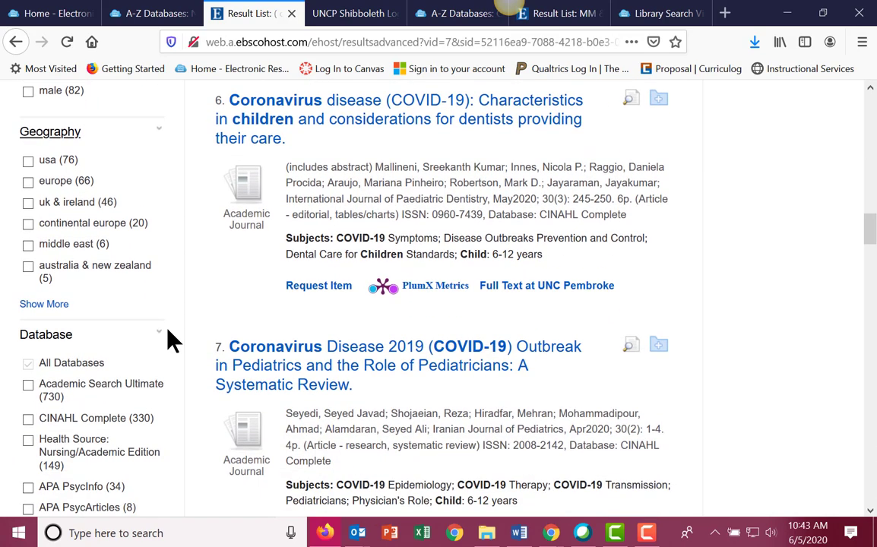
scroll(168, 333, down, 2)
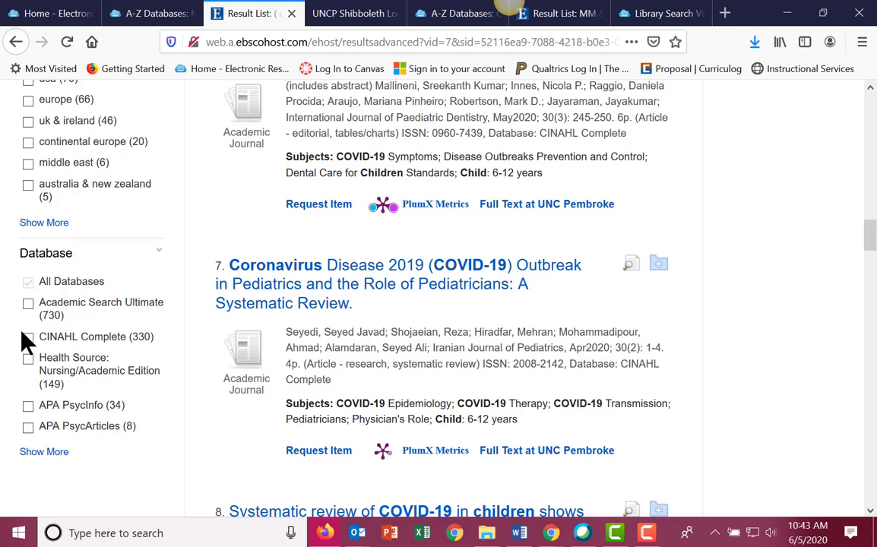
scroll(141, 362, up, 7)
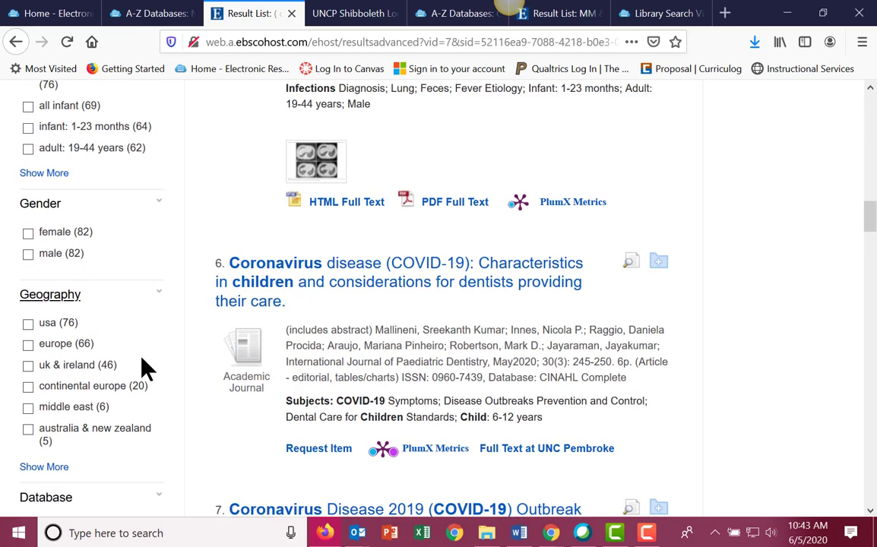
scroll(147, 368, up, 7)
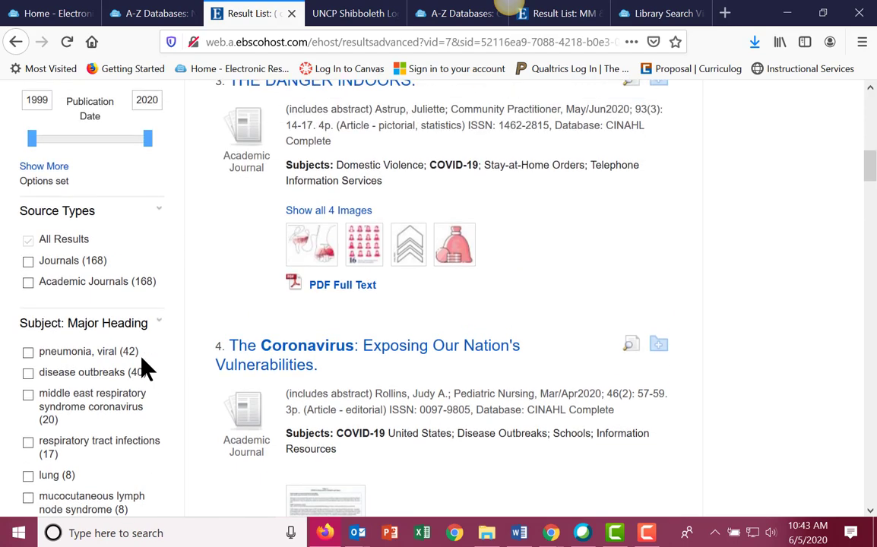
scroll(146, 368, up, 4)
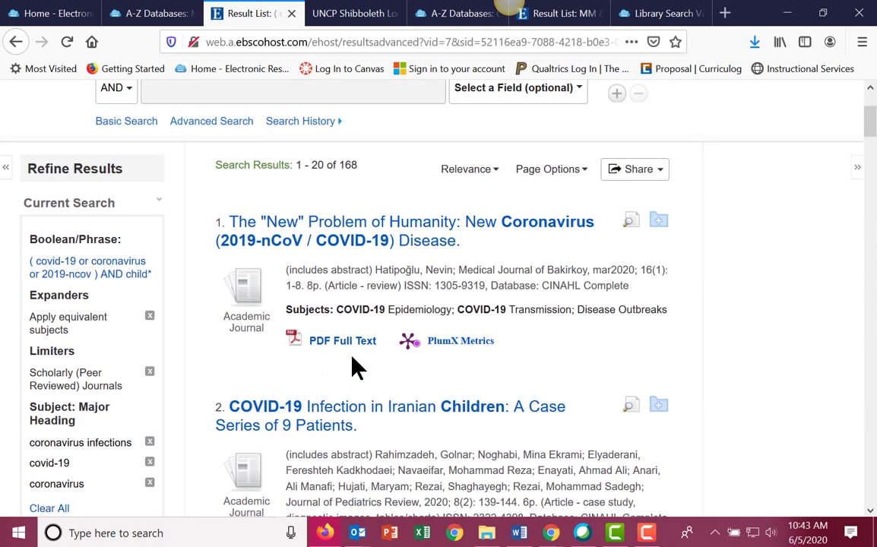
scroll(353, 366, down, 1)
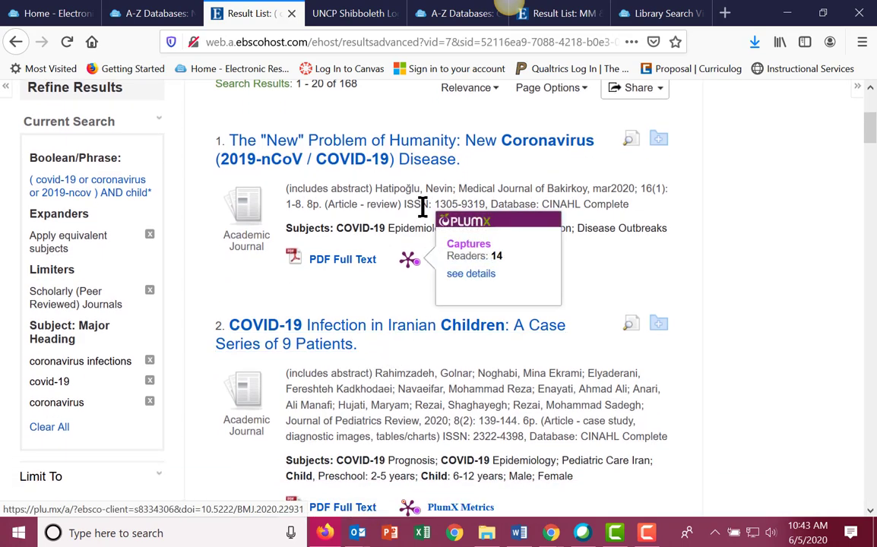
Open the detailed record for The "New" Problem of Humanity and read its subjects and abstract.
click(404, 173)
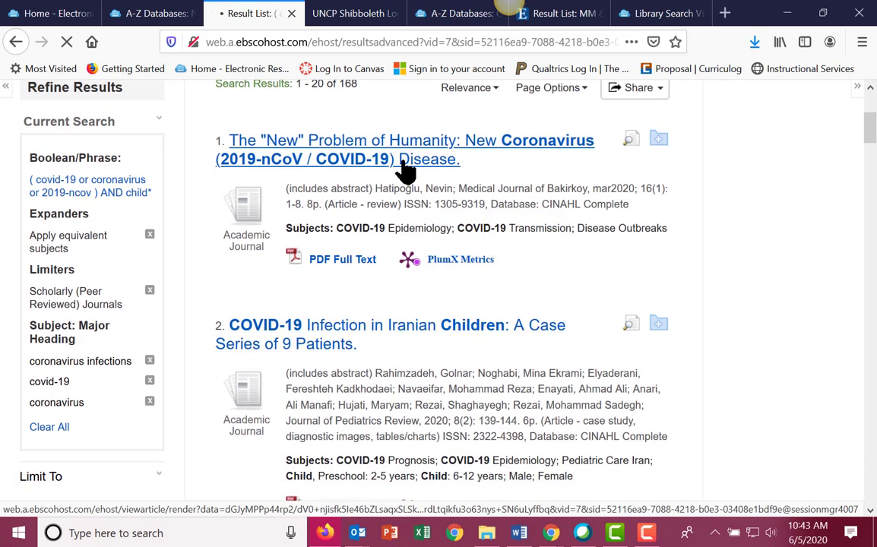
scroll(373, 309, down, 1)
scroll(378, 310, down, 3)
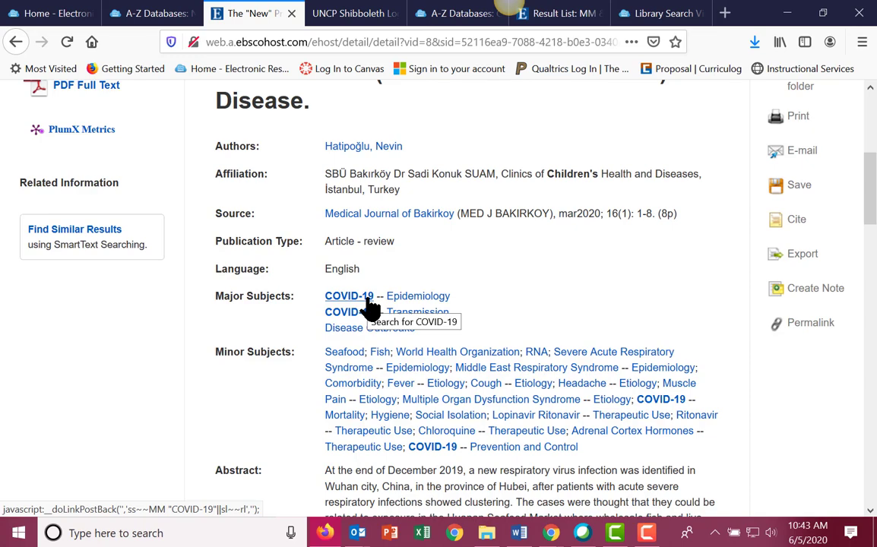
scroll(532, 395, down, 1)
scroll(536, 395, down, 1)
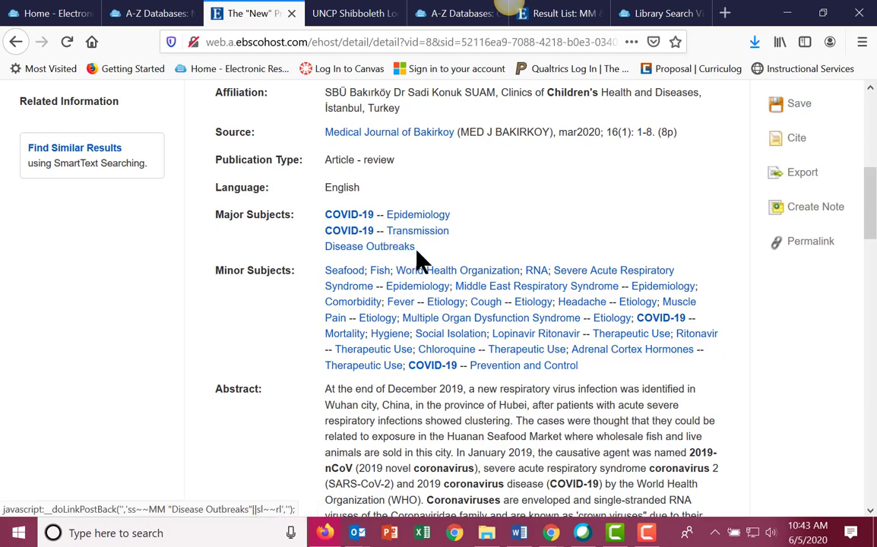
scroll(495, 298, down, 5)
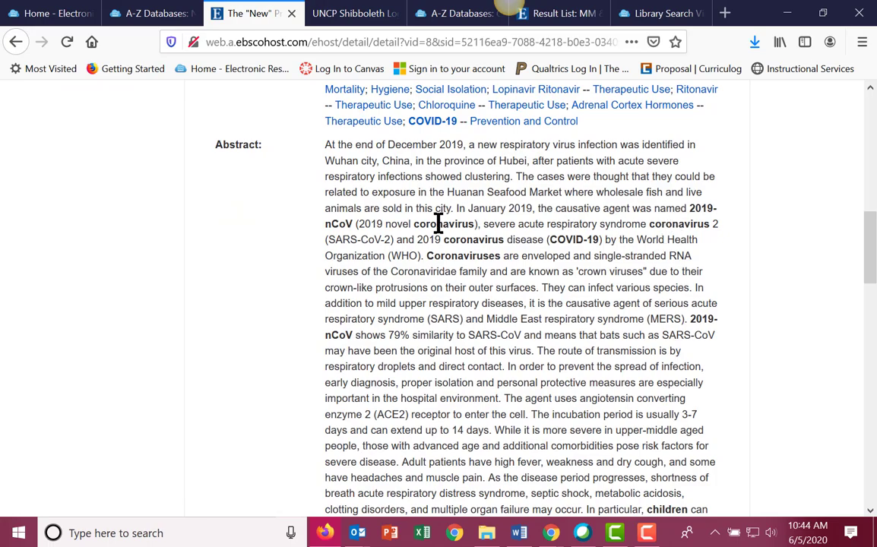
scroll(601, 274, down, 3)
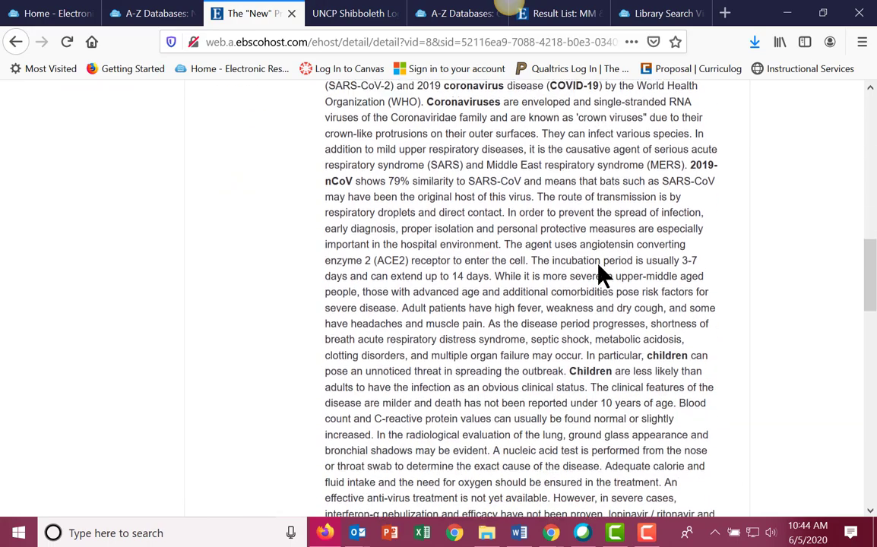
scroll(600, 274, down, 8)
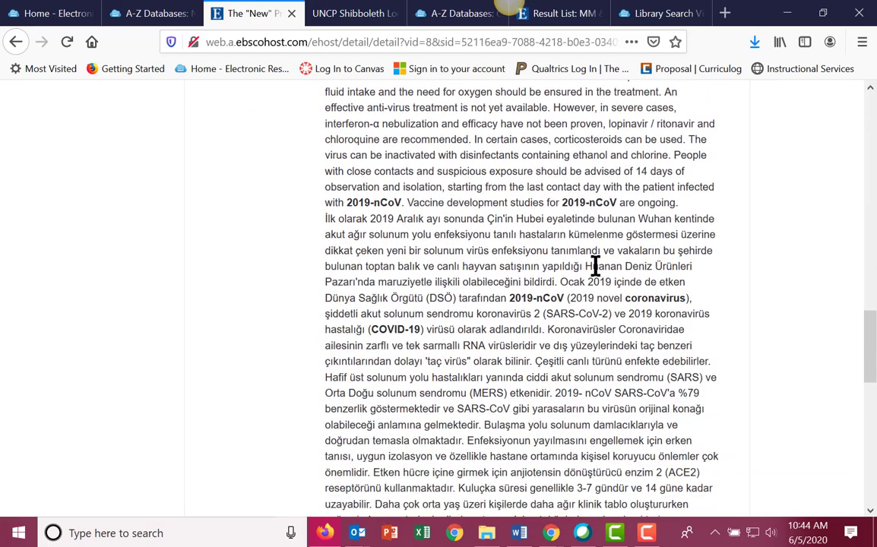
scroll(596, 265, down, 7)
scroll(596, 265, down, 3)
Dismiss the pop-up notification and add The "New" Problem of Humanity article to the folder.
scroll(589, 278, up, 20)
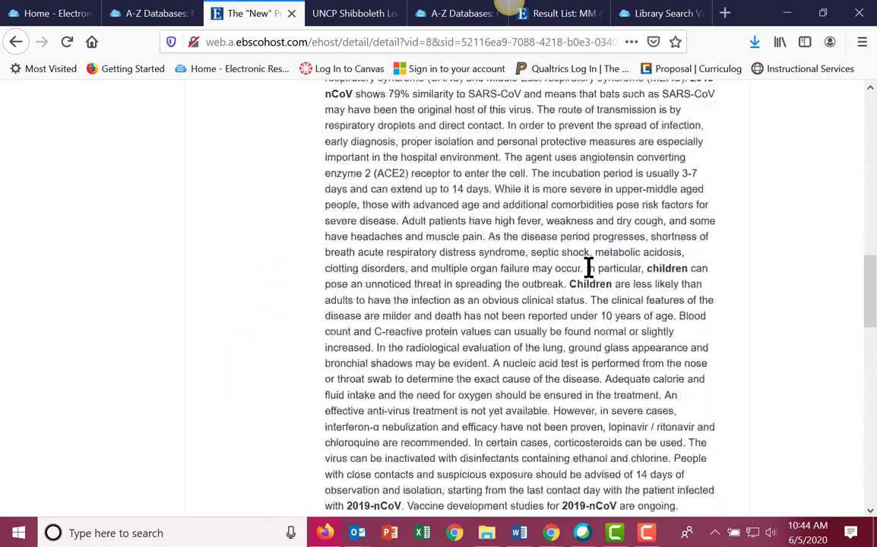
scroll(476, 318, up, 1)
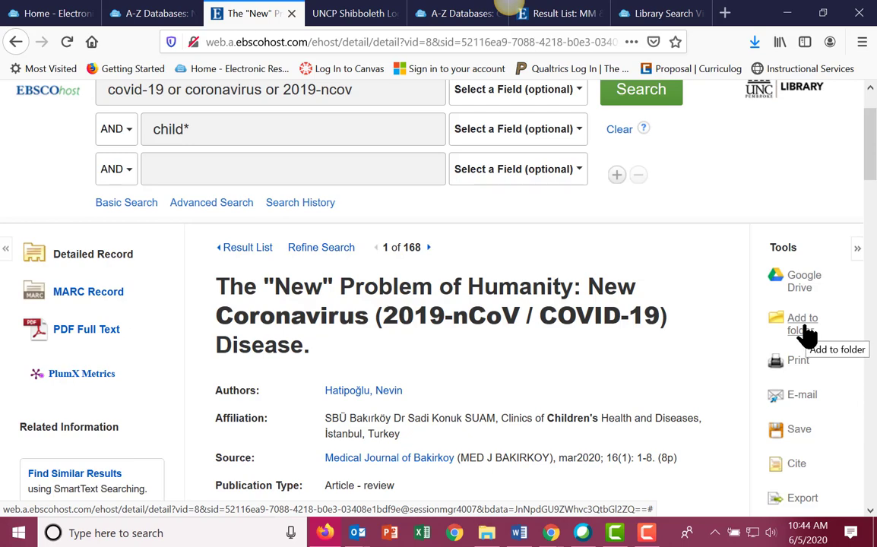
scroll(807, 334, up, 1)
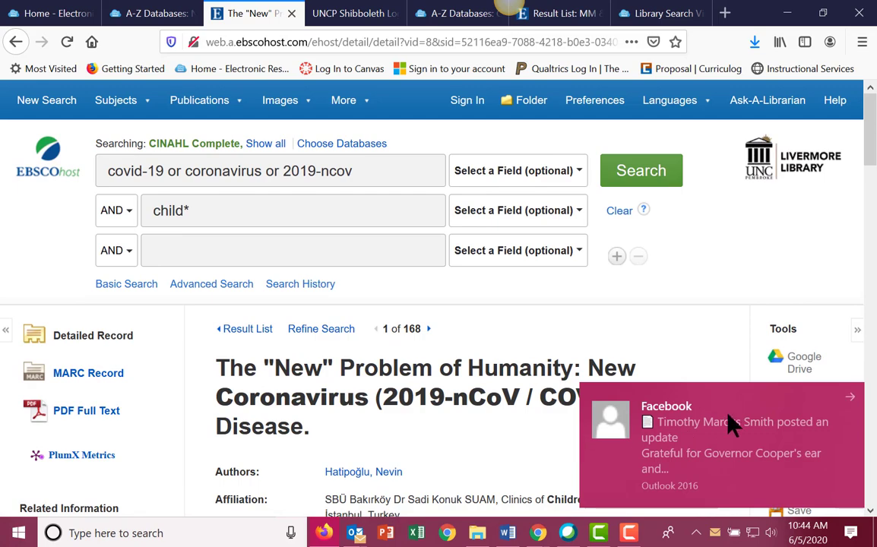
click(851, 398)
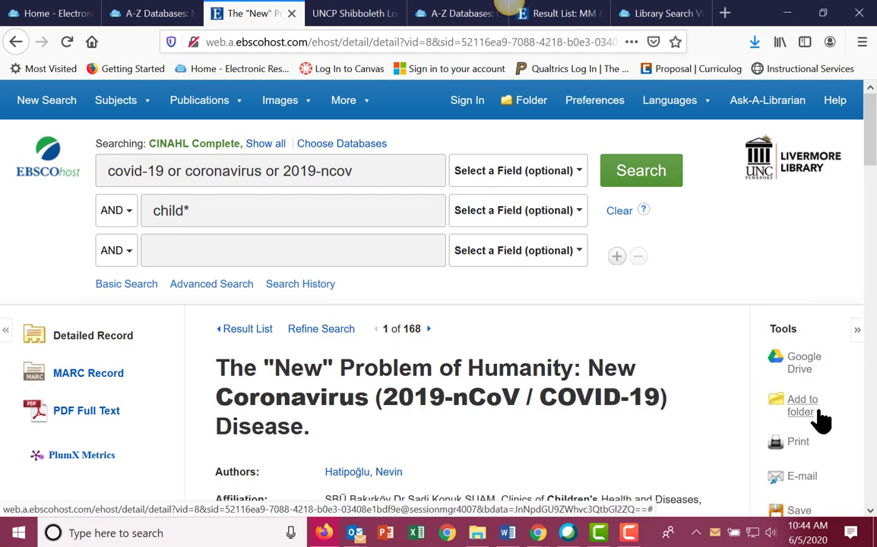
click(810, 410)
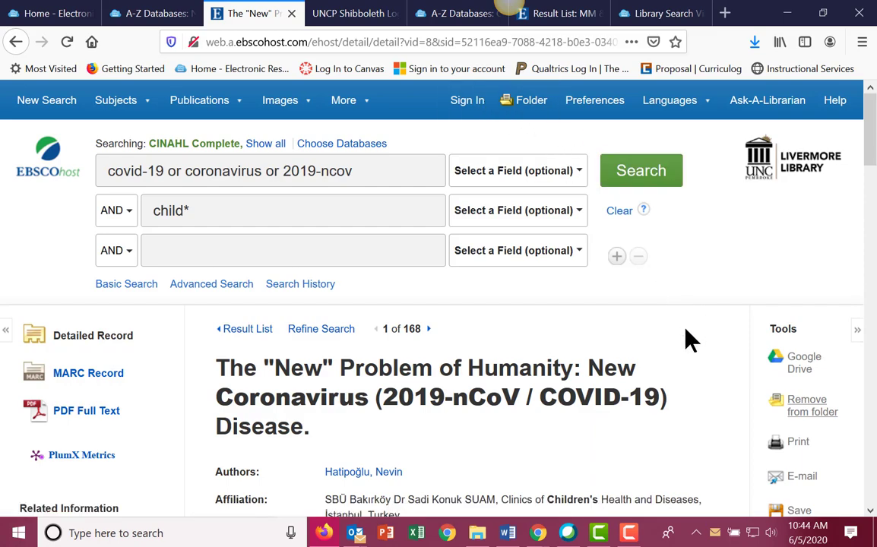
Back on the result list, add the Iranian Children case series and THE DANGER INDOORS to the folder.
click(246, 332)
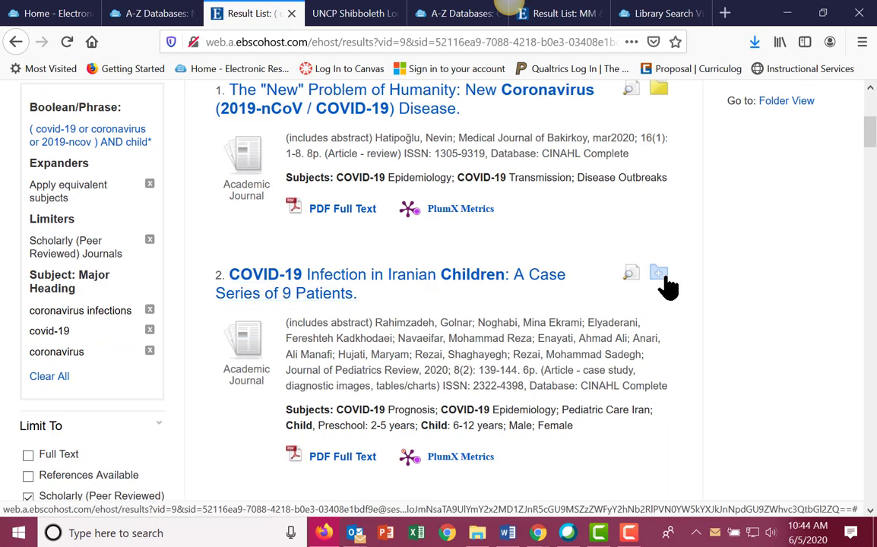
click(661, 275)
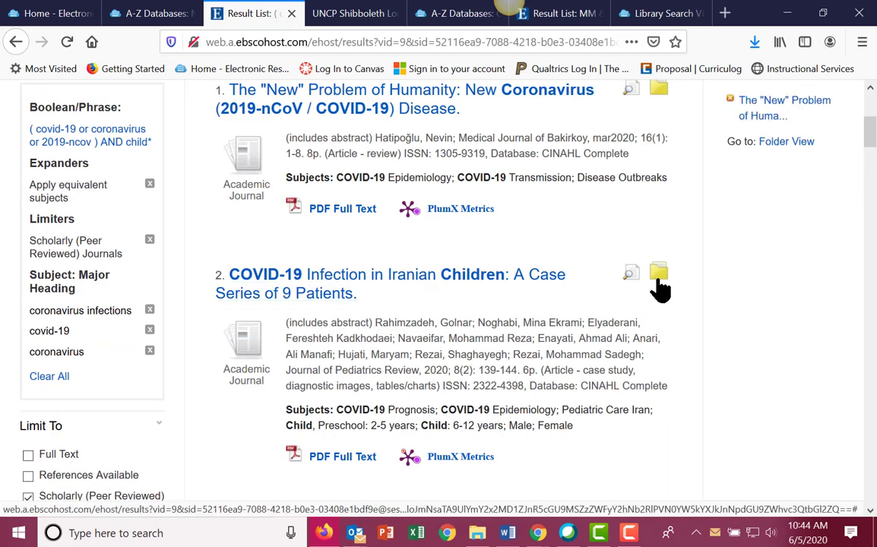
scroll(659, 289, down, 1)
scroll(659, 295, down, 1)
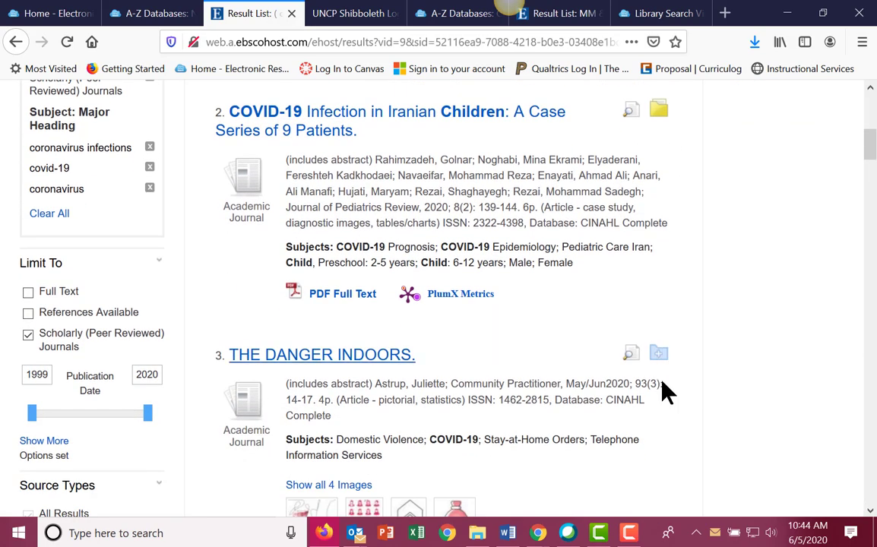
scroll(662, 377, down, 2)
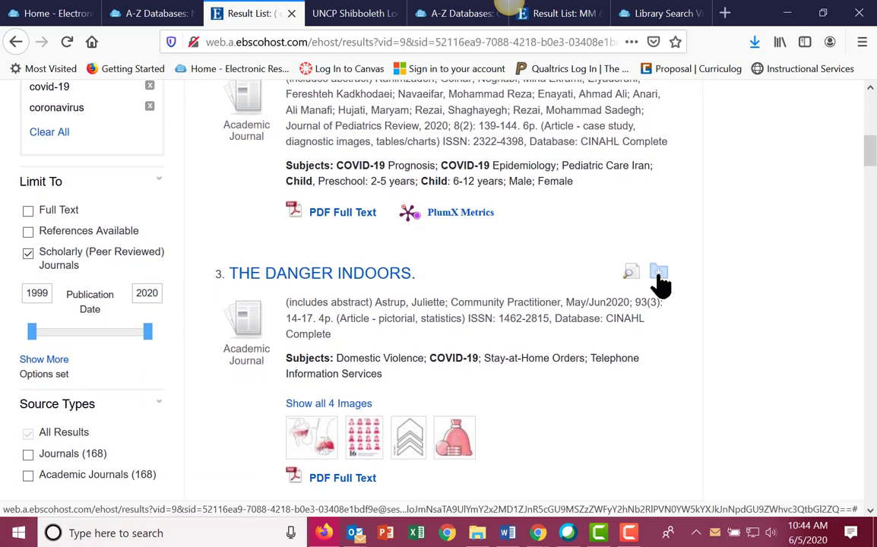
click(659, 275)
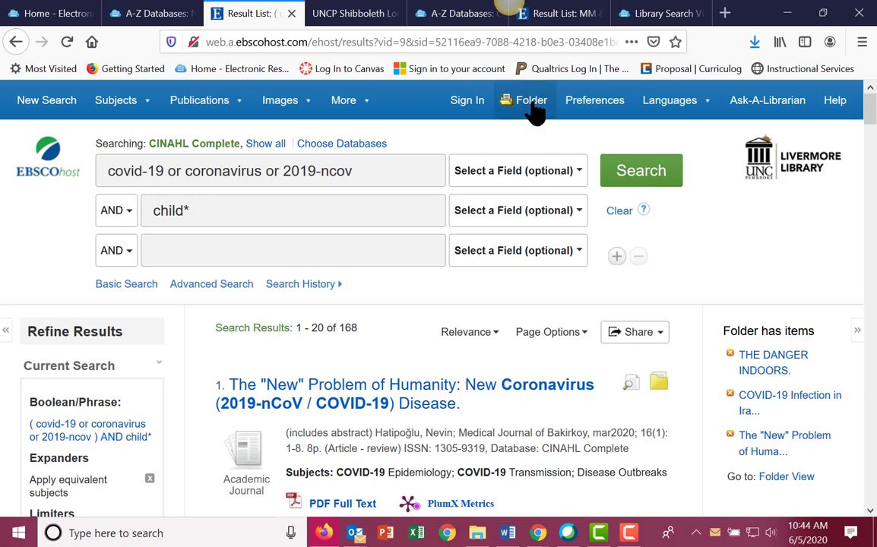
Select all three folder articles for e-mailing in APA format, then return to the folder contents.
click(535, 112)
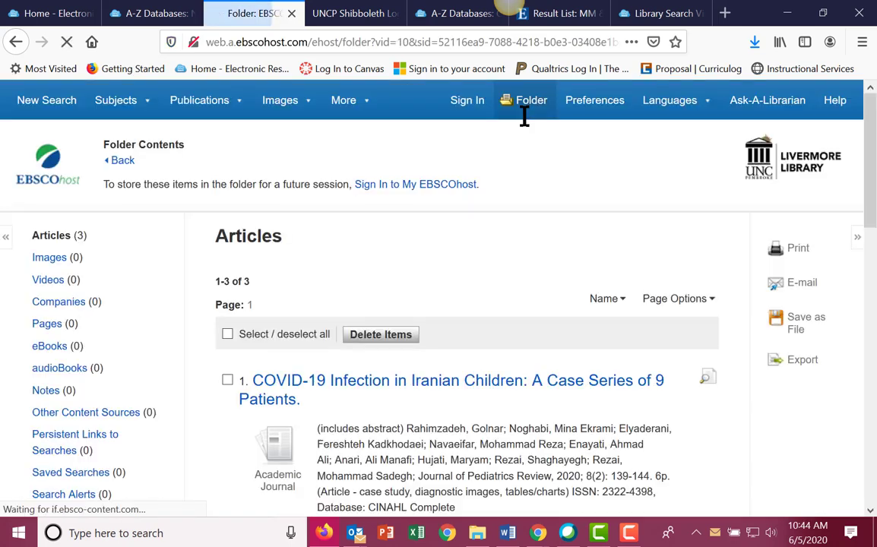
click(227, 335)
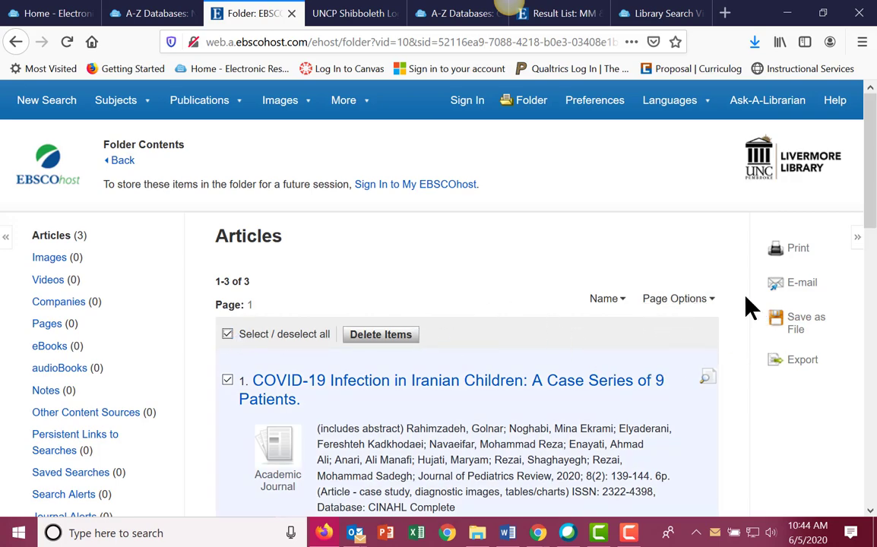
click(803, 287)
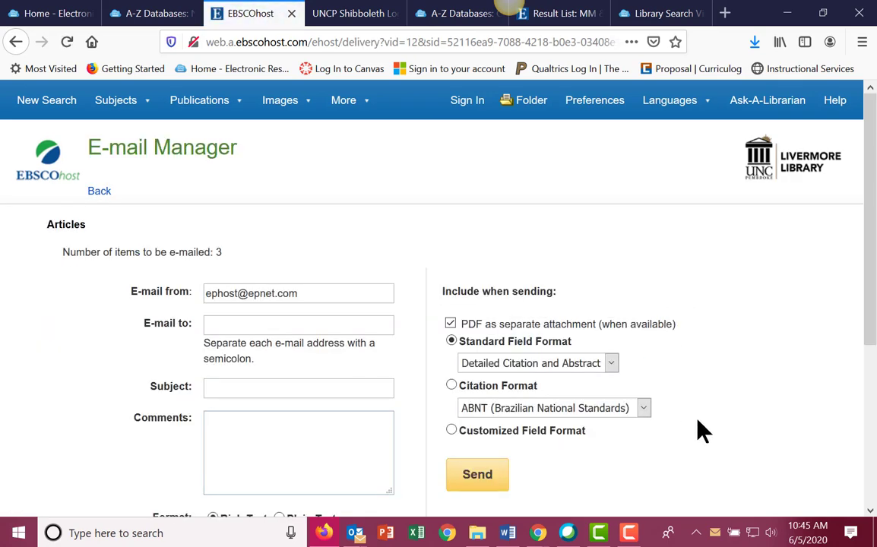
click(645, 410)
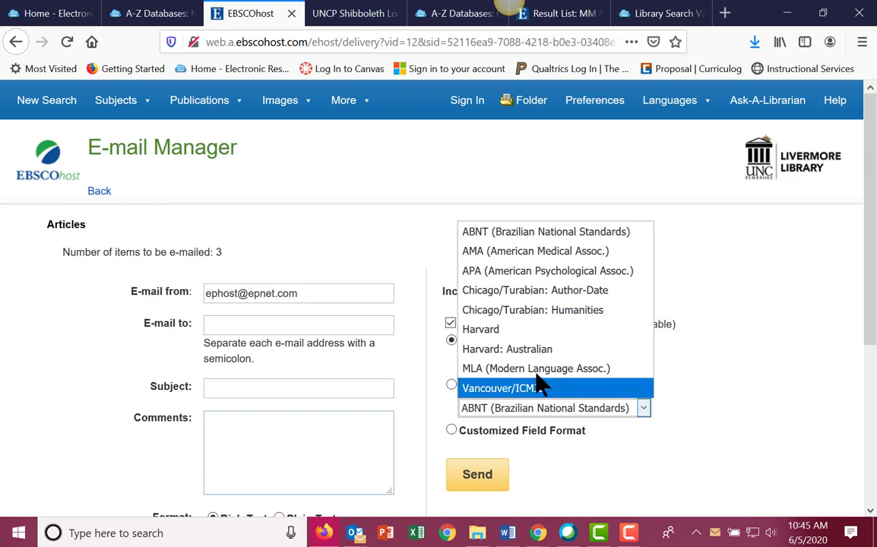
click(499, 271)
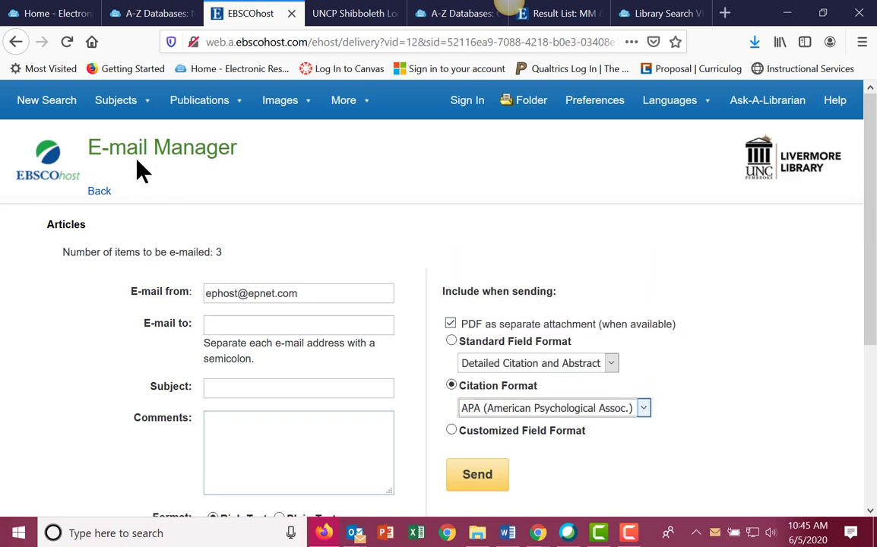
click(97, 192)
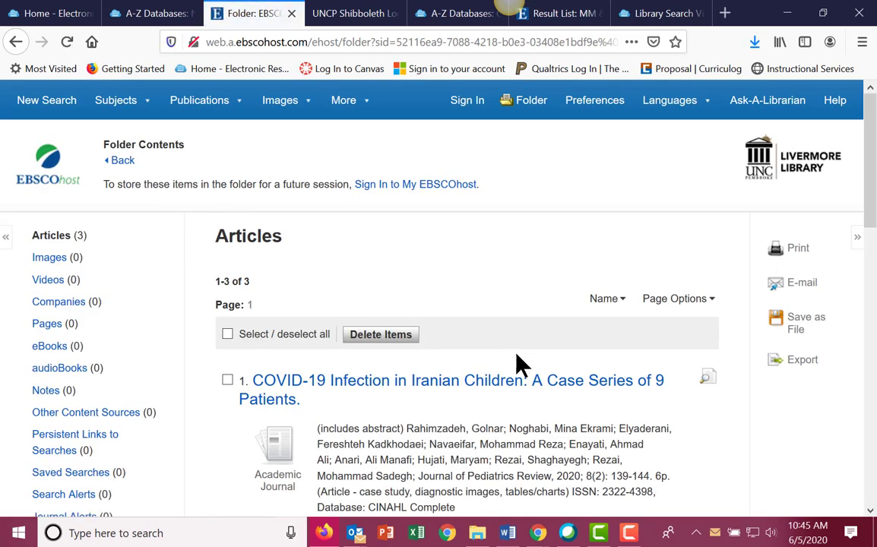
Open the Iranian Children case series record and display its APA and AMA citations.
click(481, 384)
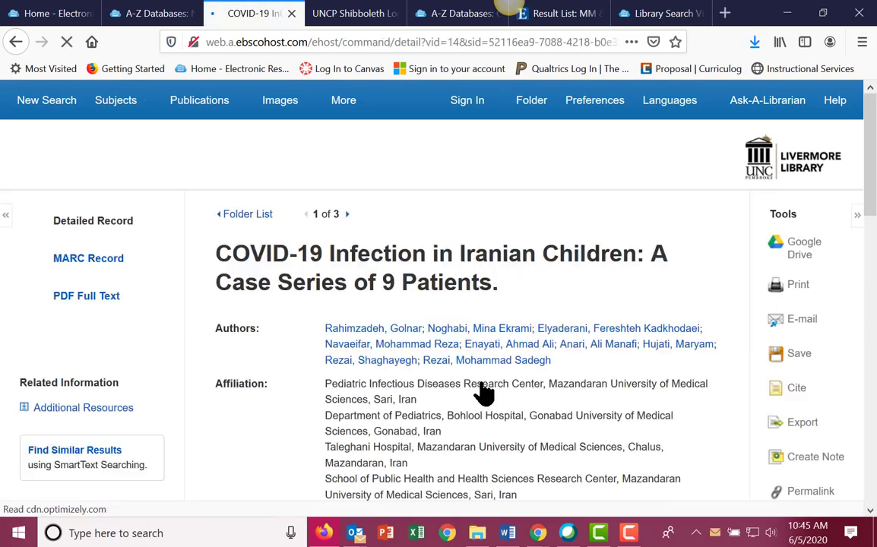
scroll(525, 378, down, 2)
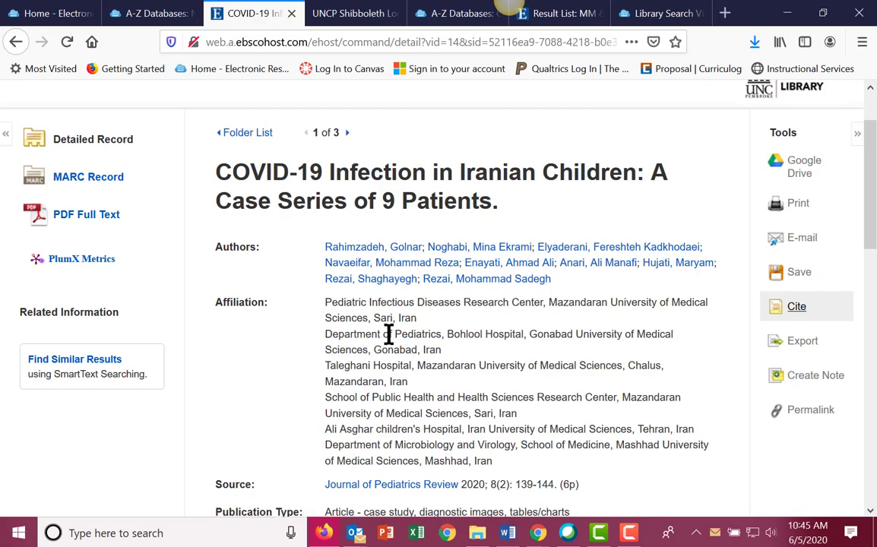
click(840, 312)
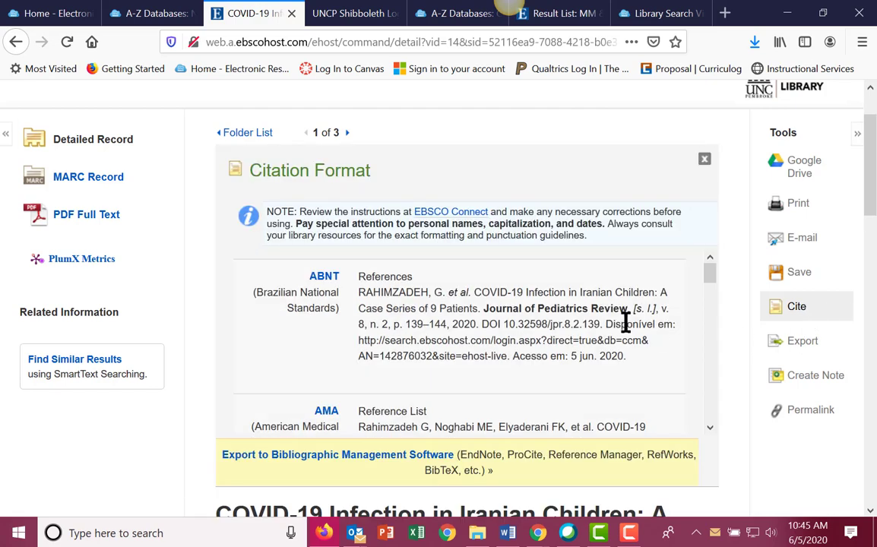
scroll(572, 323, down, 2)
scroll(572, 323, down, 3)
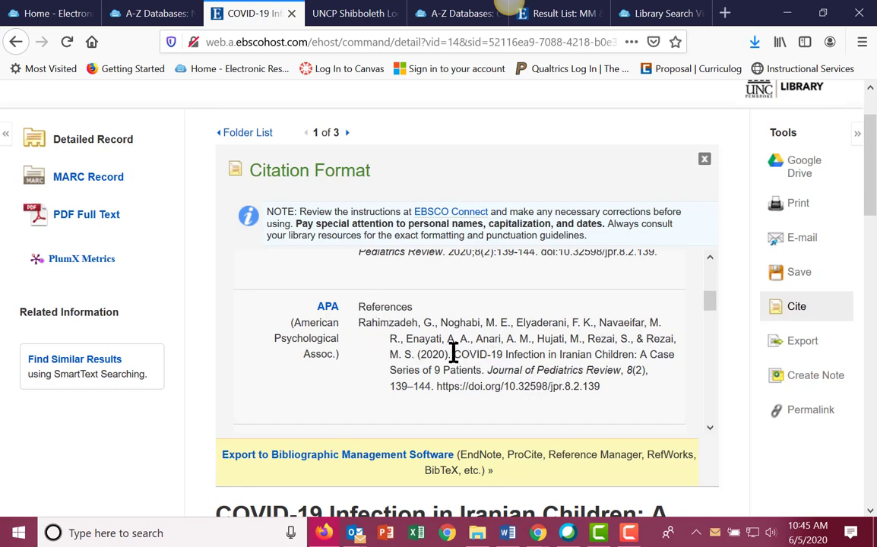
drag(454, 354, 486, 370)
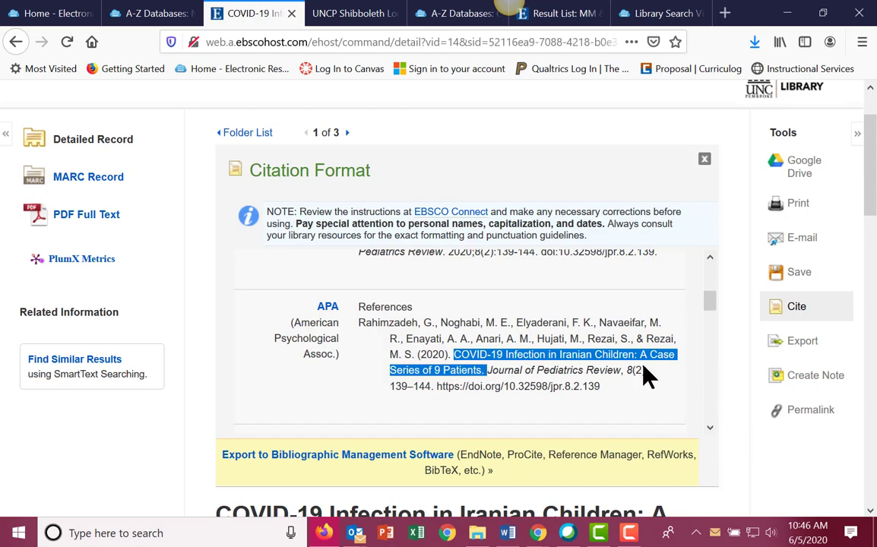
scroll(543, 366, up, 3)
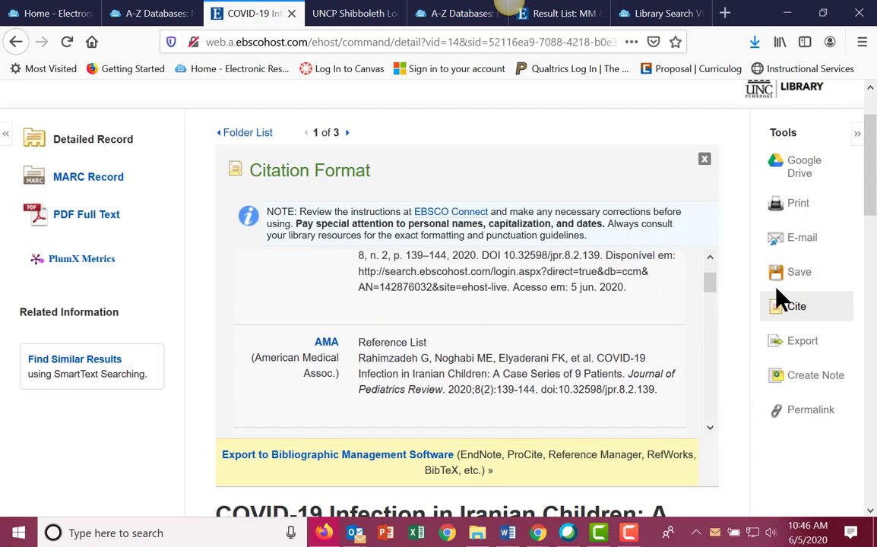
Set this record's e-mail citation format to APA, then check the folder and go back.
click(804, 244)
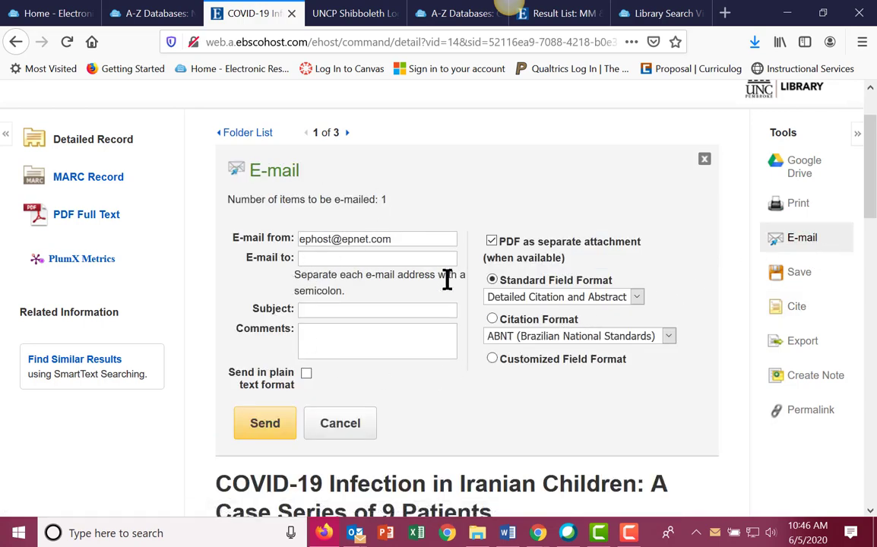
click(603, 336)
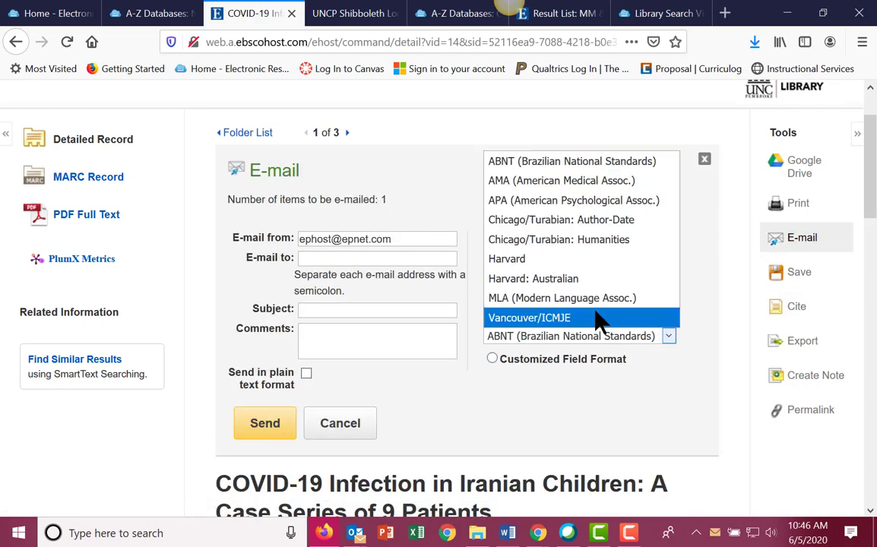
click(554, 200)
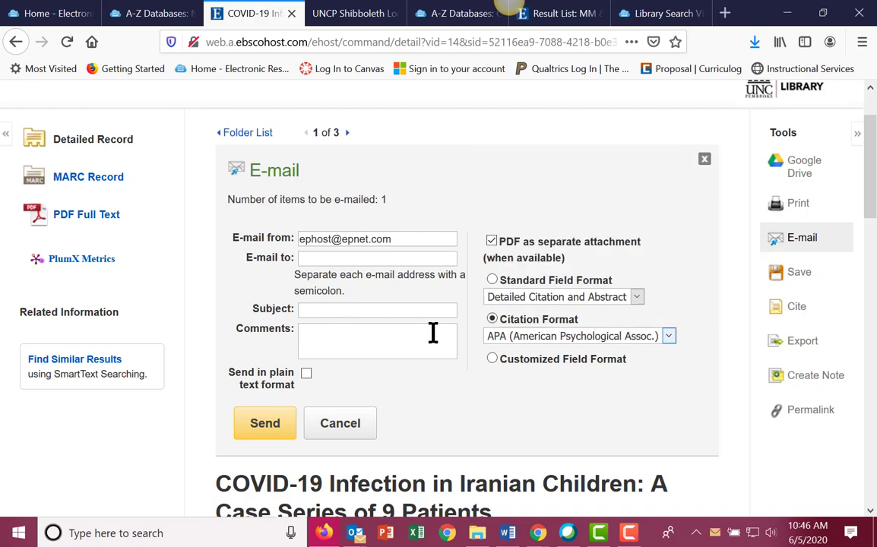
scroll(493, 401, down, 2)
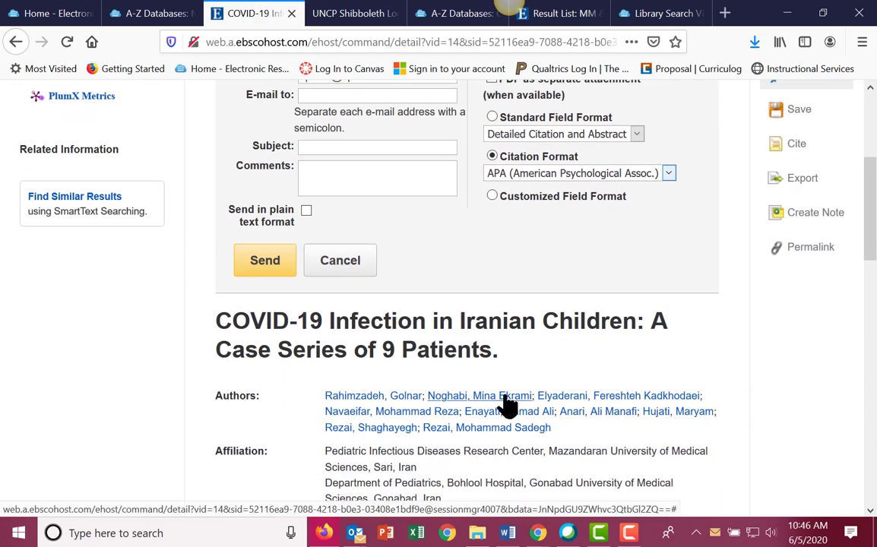
scroll(513, 401, up, 3)
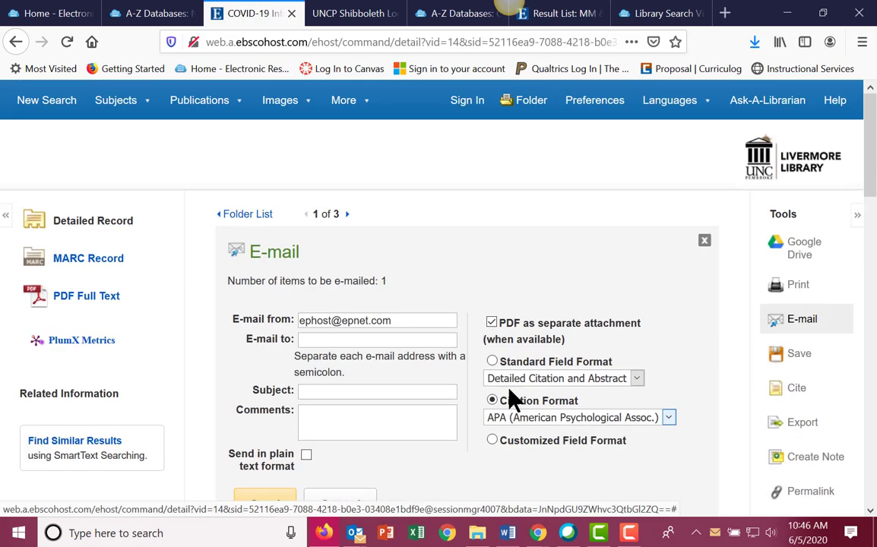
click(527, 108)
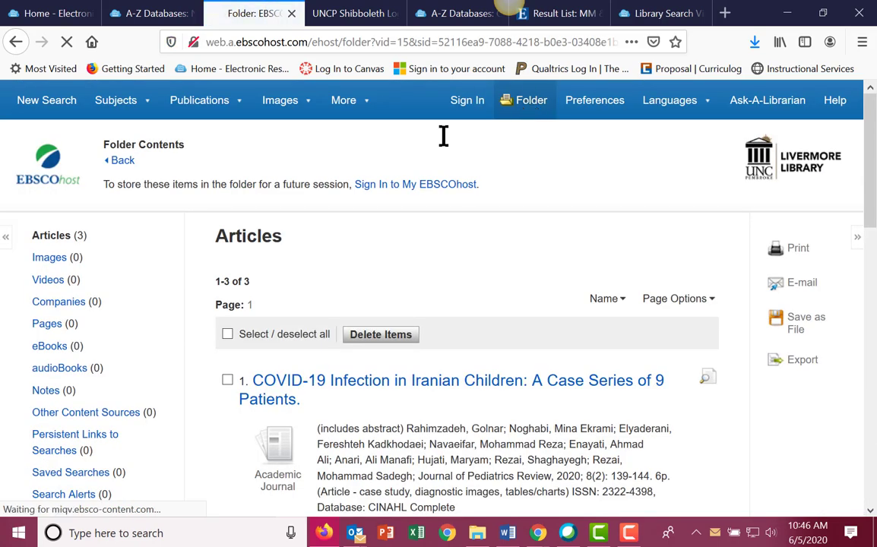
click(120, 163)
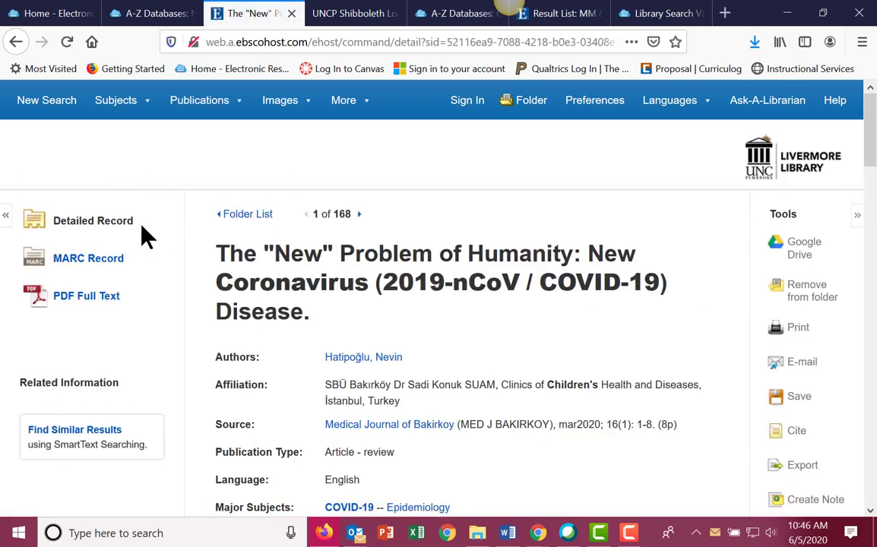
Start a new search limited to CINAHL Complete, dropping Academic Search Ultimate, APA PsycInfo and Health Source.
click(38, 105)
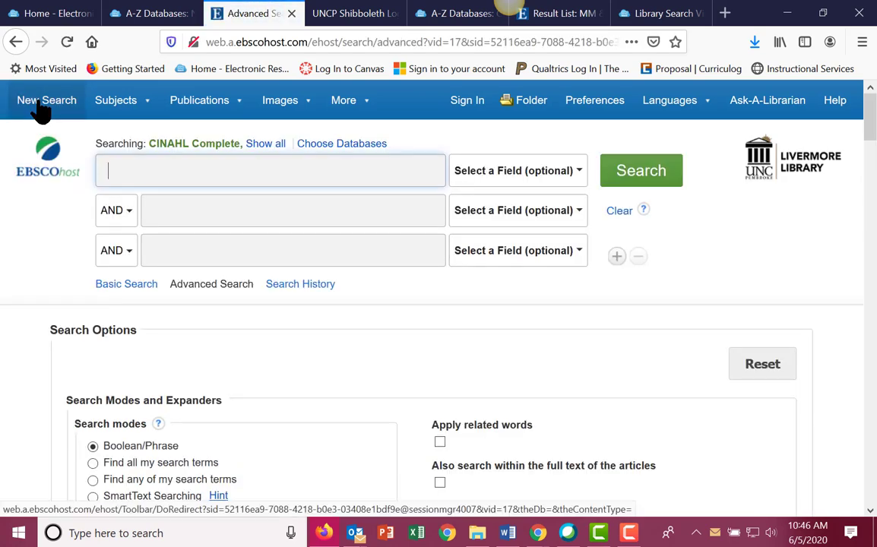
click(341, 144)
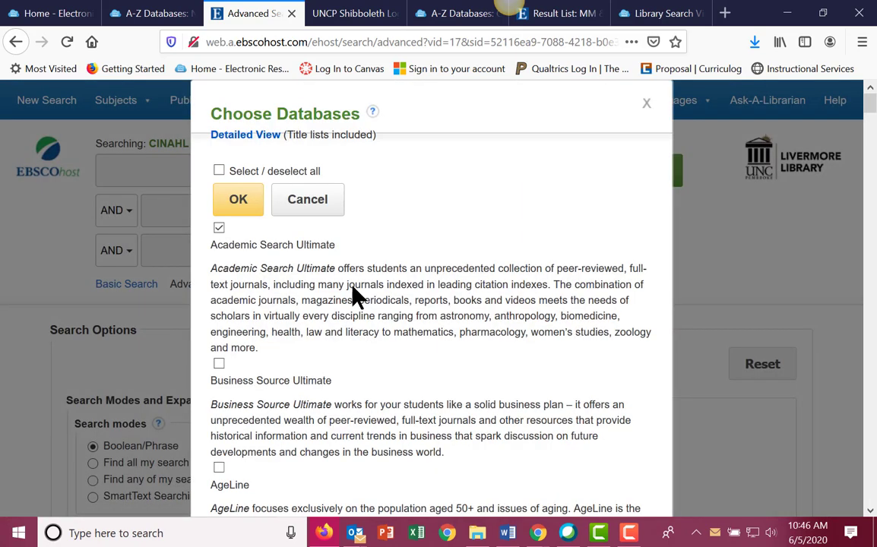
click(220, 256)
scroll(237, 280, down, 5)
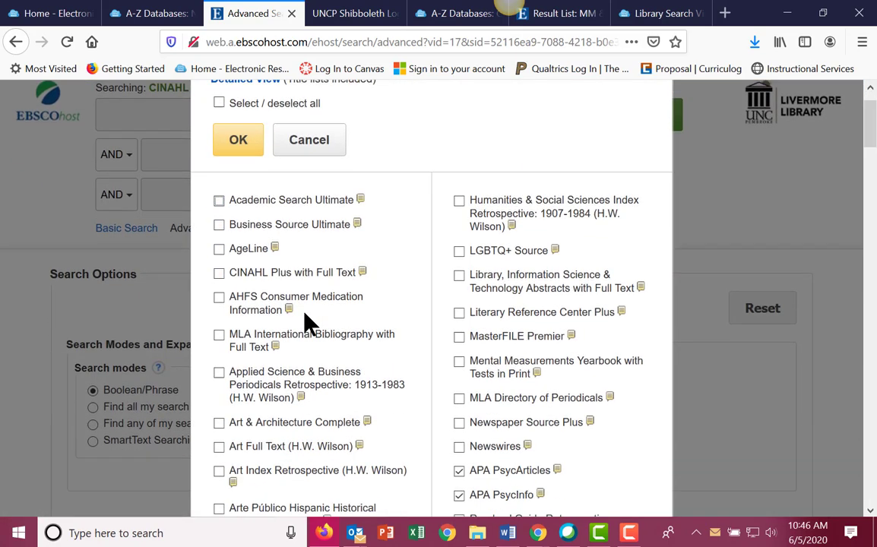
click(458, 283)
scroll(371, 371, down, 3)
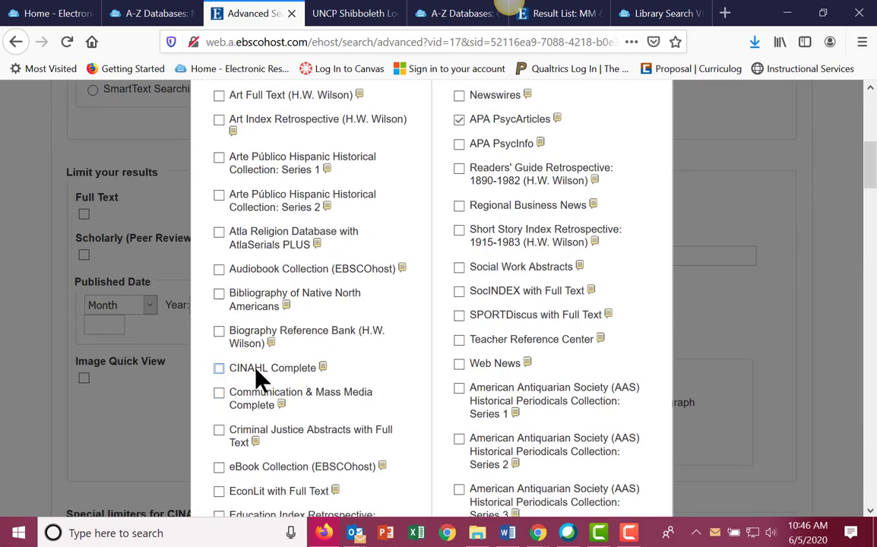
scroll(258, 380, down, 3)
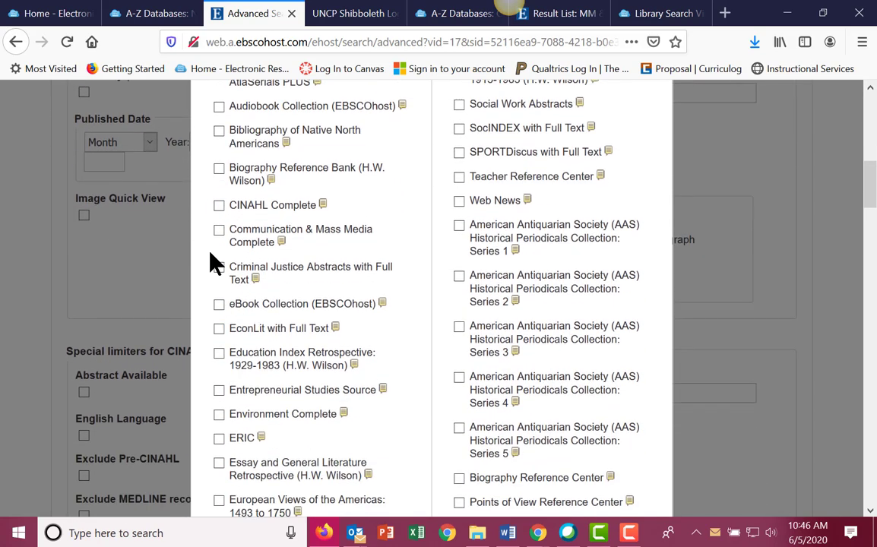
click(219, 205)
scroll(256, 272, down, 6)
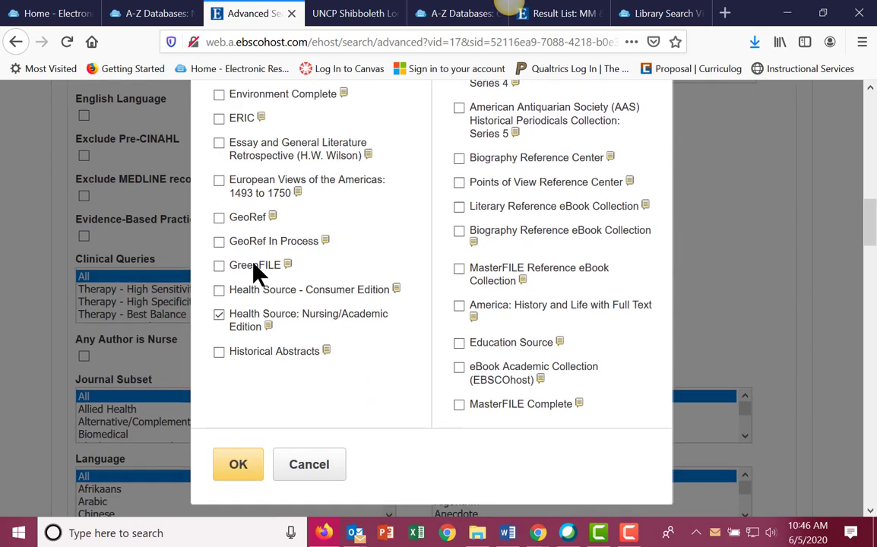
click(219, 309)
click(238, 465)
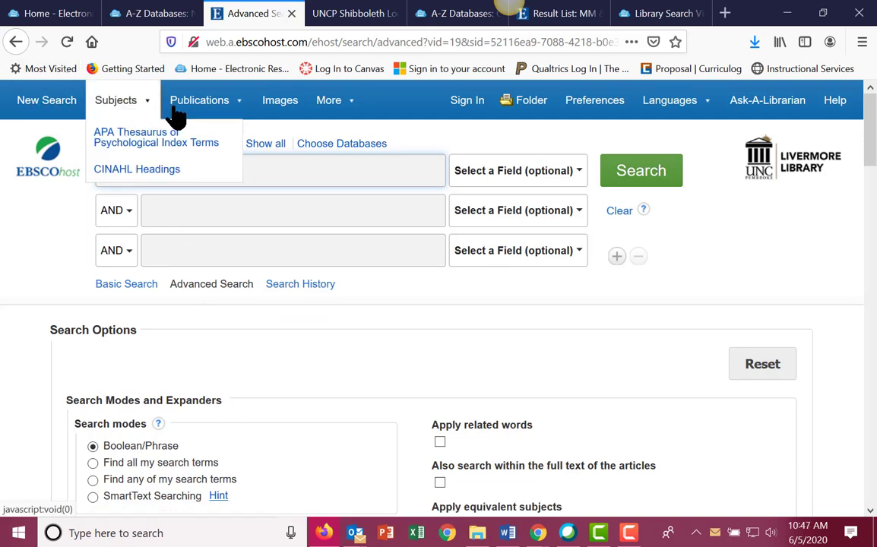
Verify the searched databases via Show all and the reopened Choose Databases list.
mouse_move(340, 118)
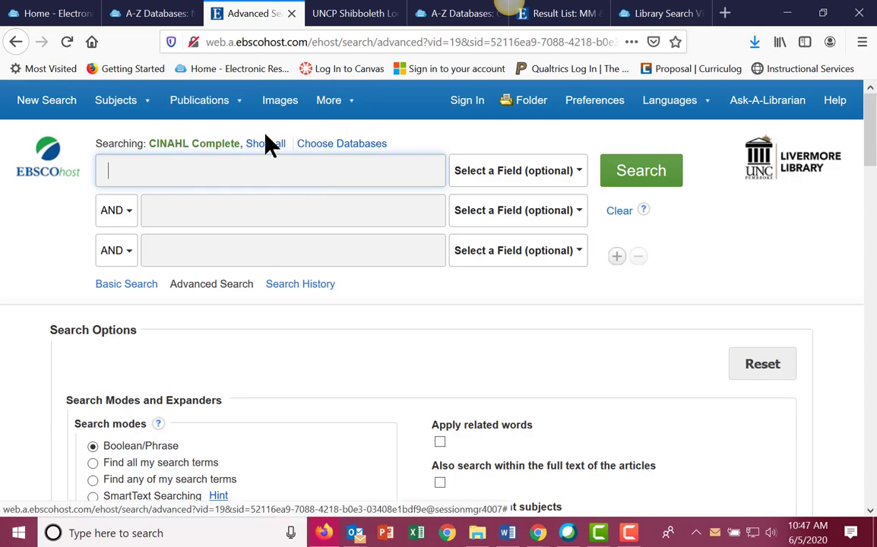
click(262, 144)
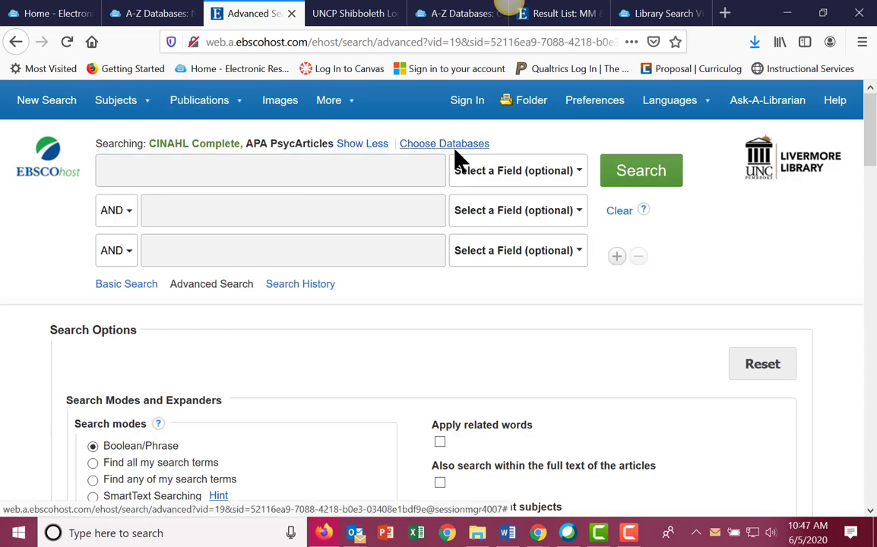
click(456, 146)
scroll(585, 376, down, 4)
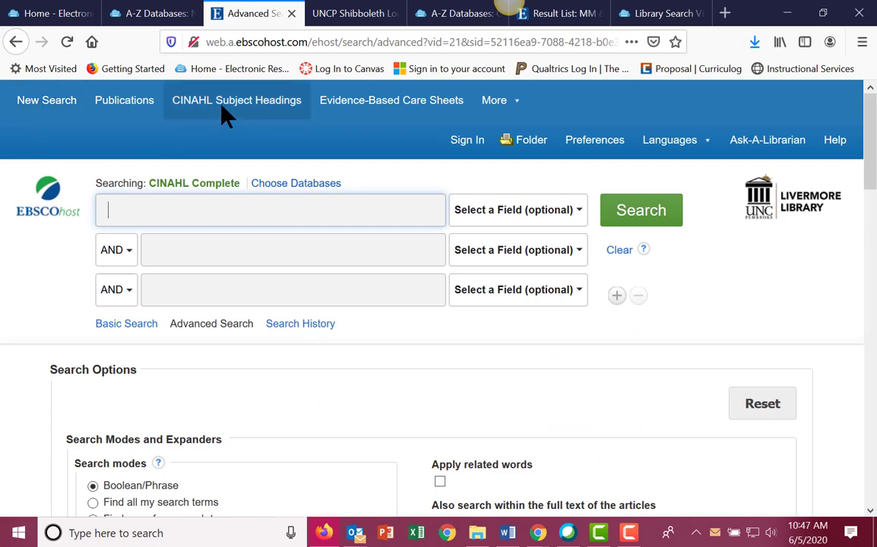
click(266, 110)
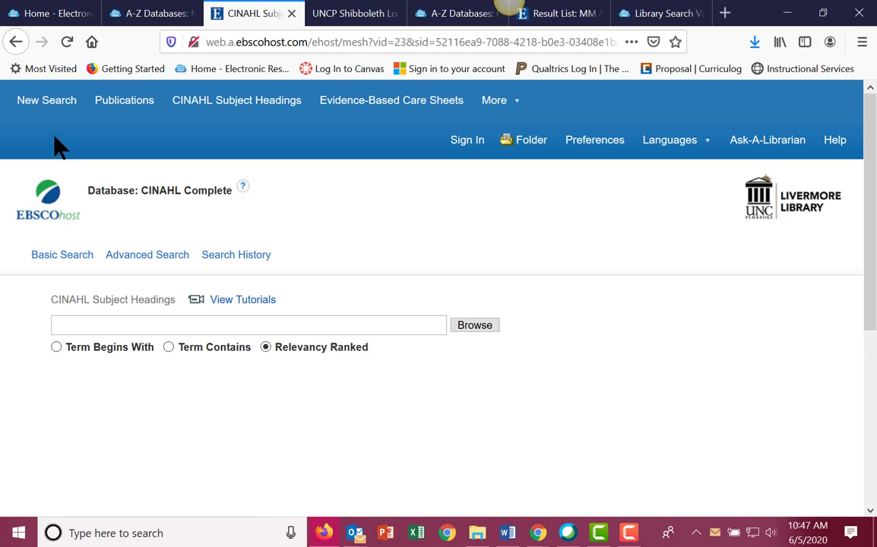
click(47, 102)
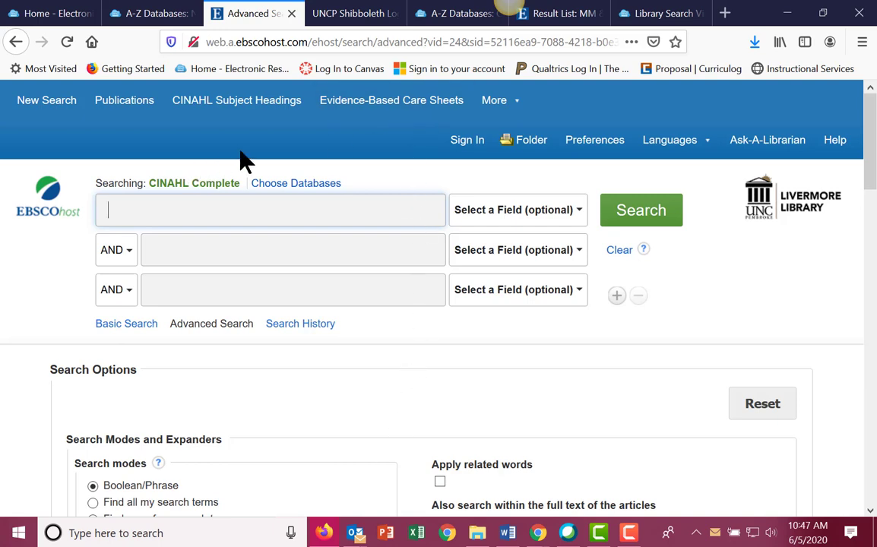
Browse the Evidence-Based Care Sheets for 'Cov', review the list, then clear the term.
click(381, 111)
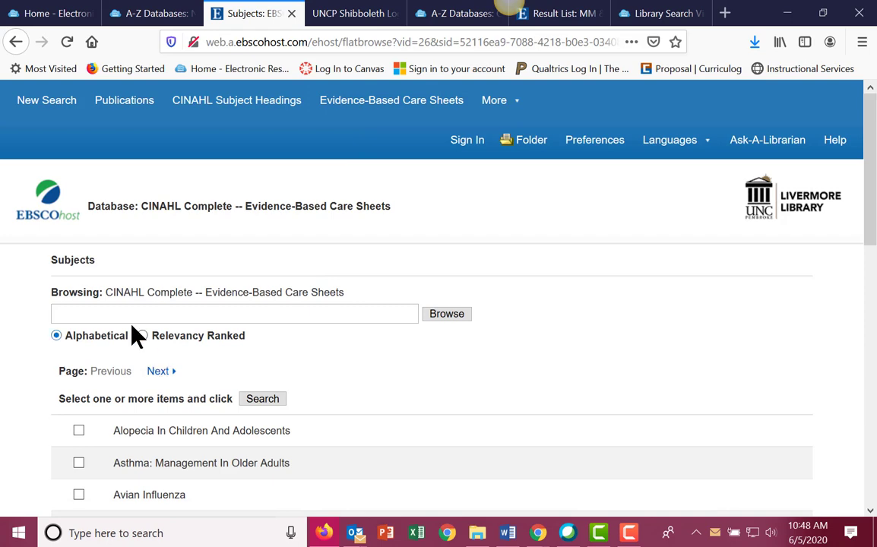
click(132, 317)
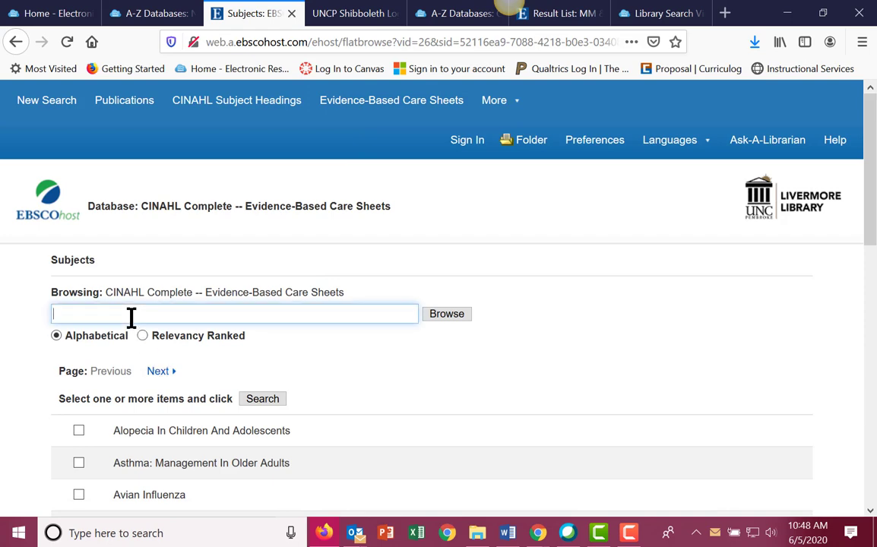
text(Covid)
key(Return)
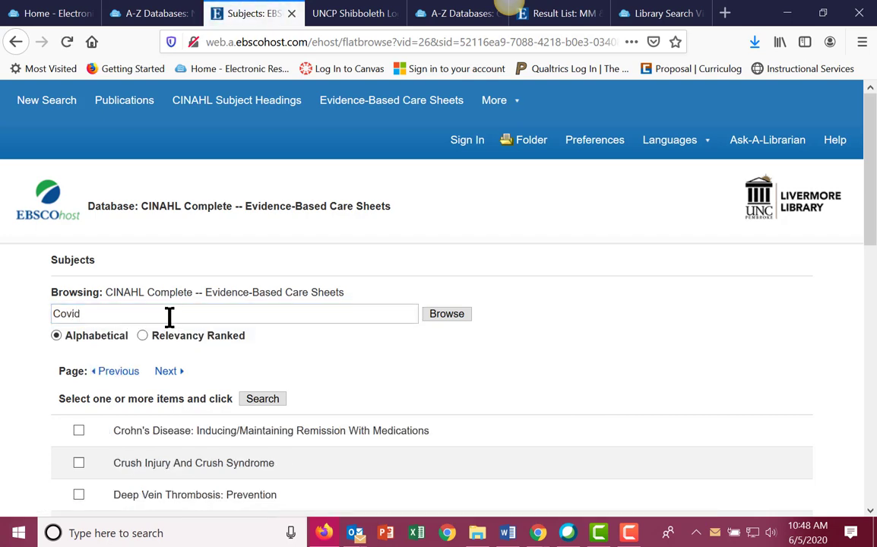
scroll(285, 412, down, 3)
scroll(285, 412, down, 3)
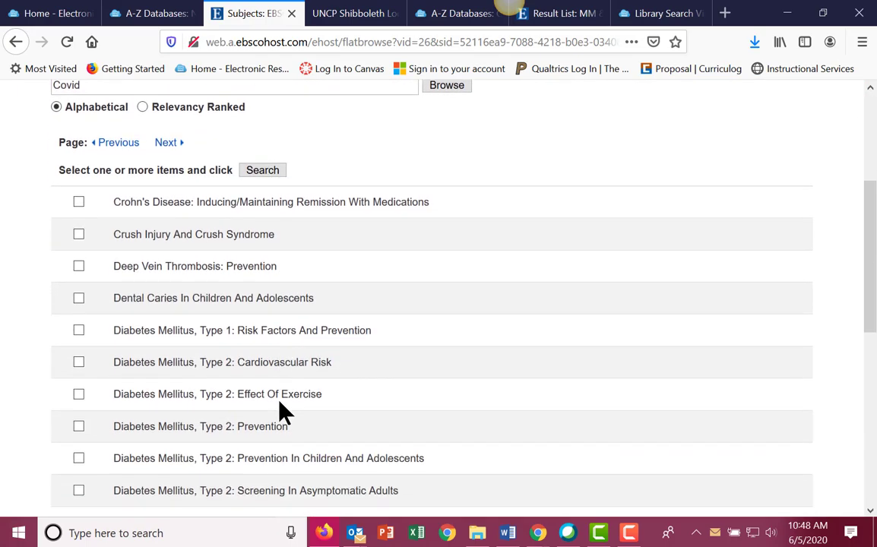
scroll(217, 253, down, 10)
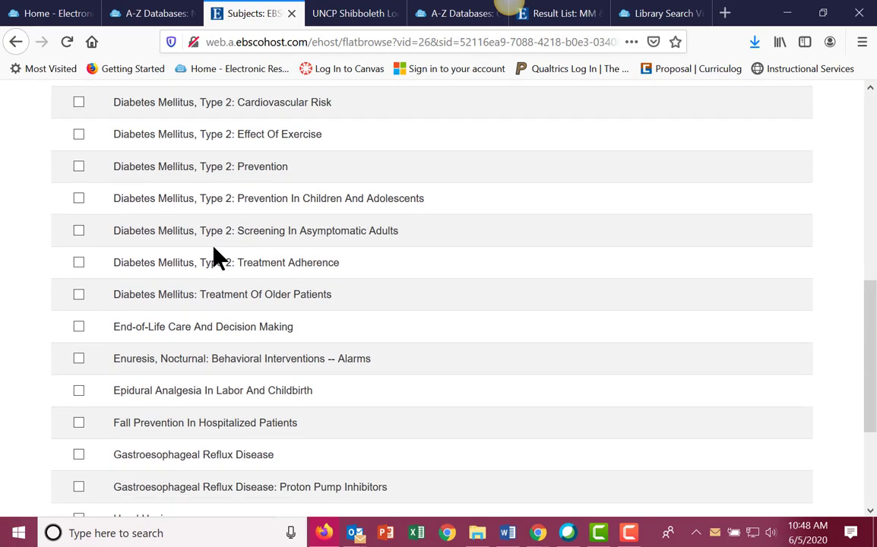
scroll(217, 254, up, 15)
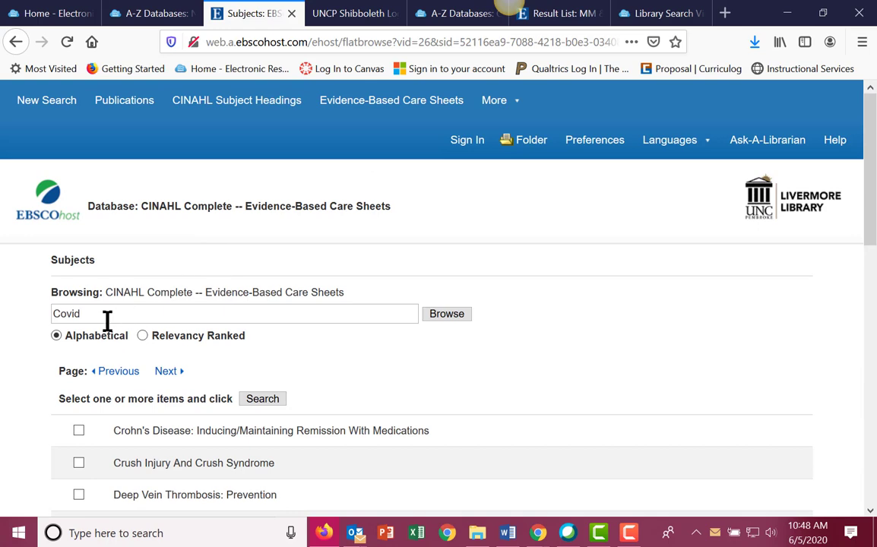
drag(108, 320, 1, 317)
key(BackSpace)
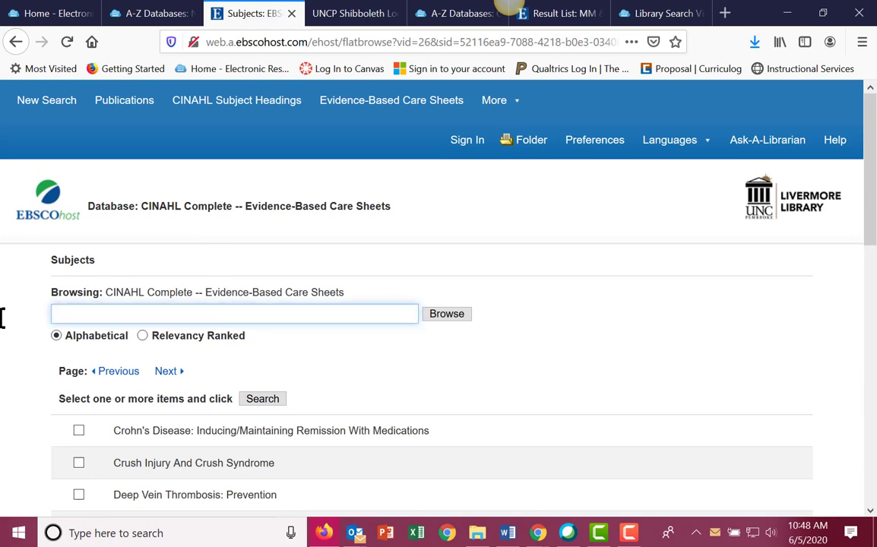
Search the Crohn's Disease care sheet and open its detailed record.
click(79, 431)
click(261, 402)
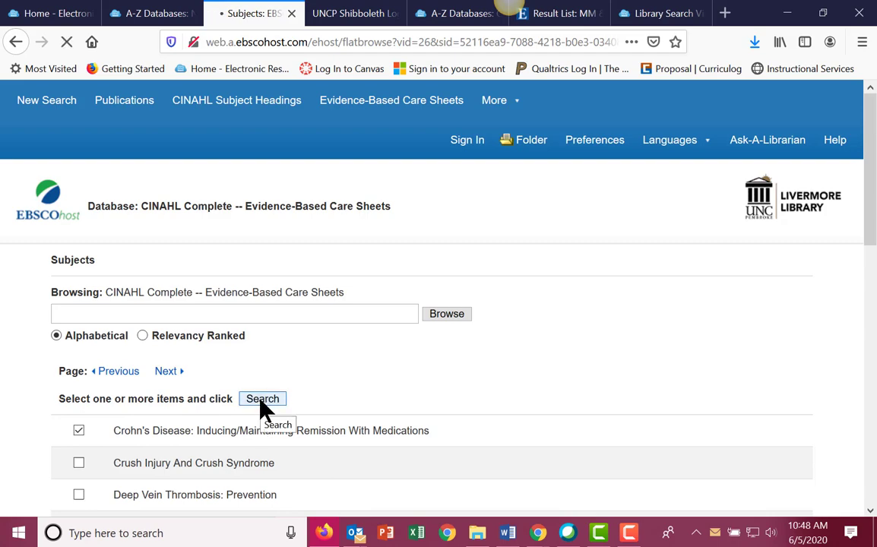
scroll(262, 411, down, 2)
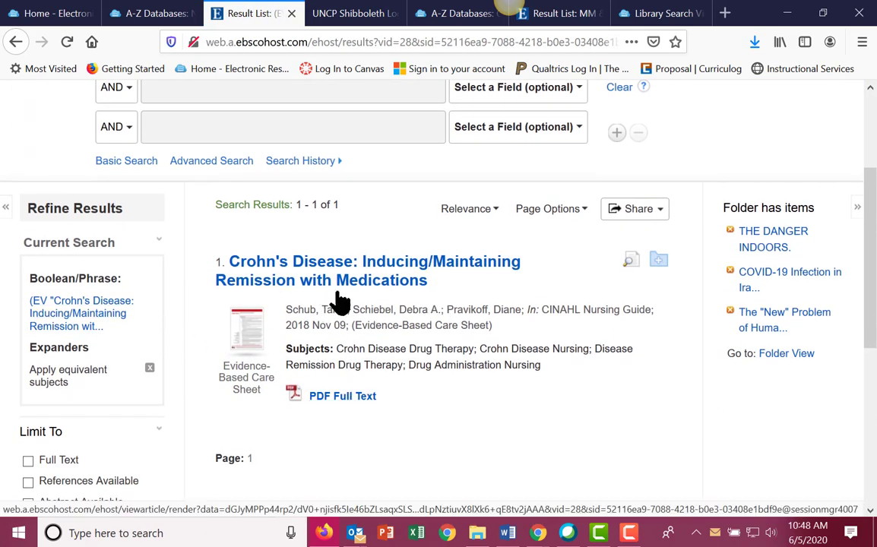
click(380, 285)
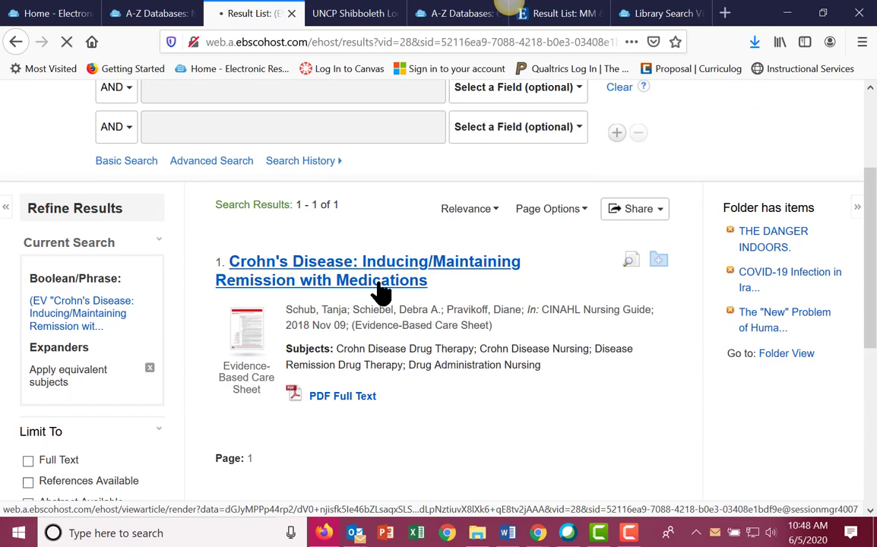
scroll(363, 285, down, 3)
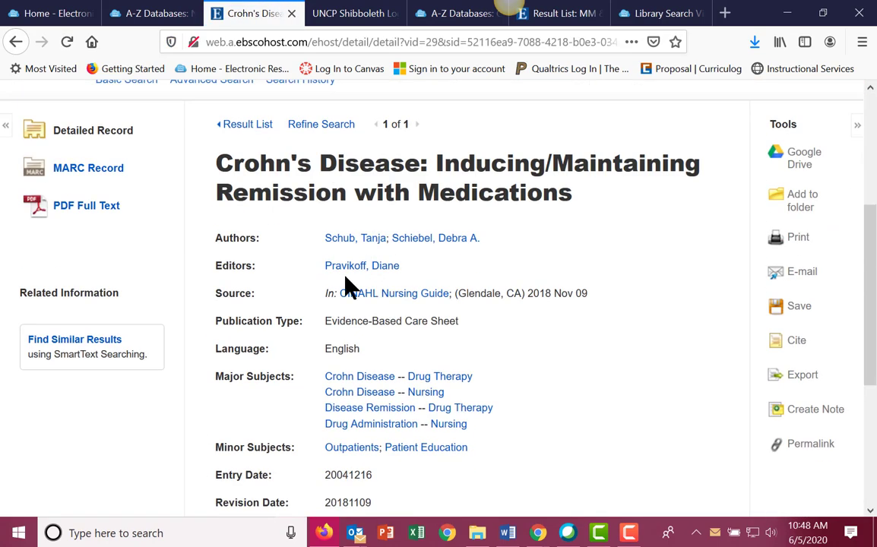
Read the Crohn's Disease care sheet PDF in Acrobat Reader, then close all its tabs.
click(97, 215)
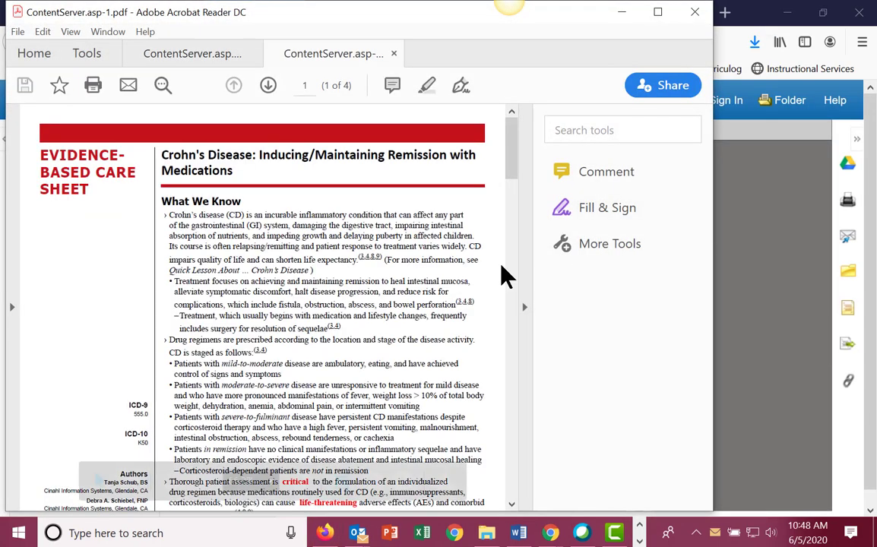
scroll(421, 274, down, 3)
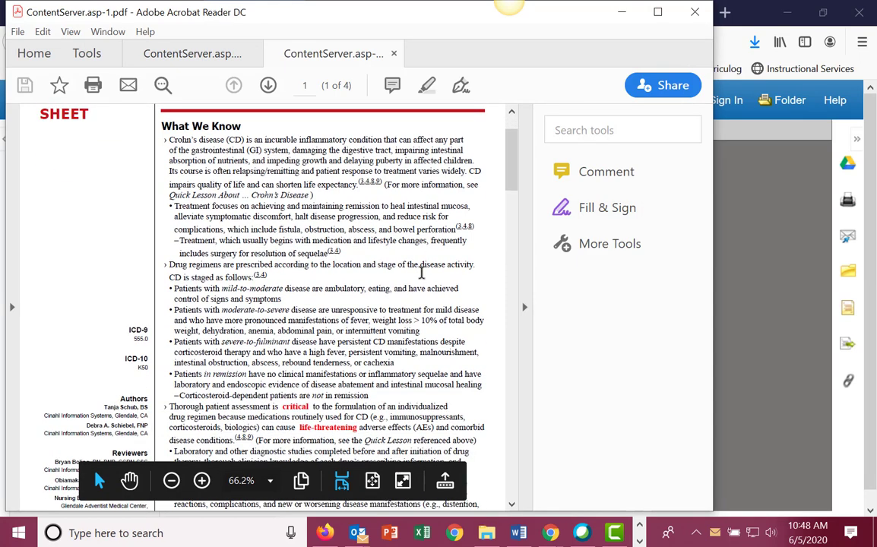
scroll(421, 274, down, 7)
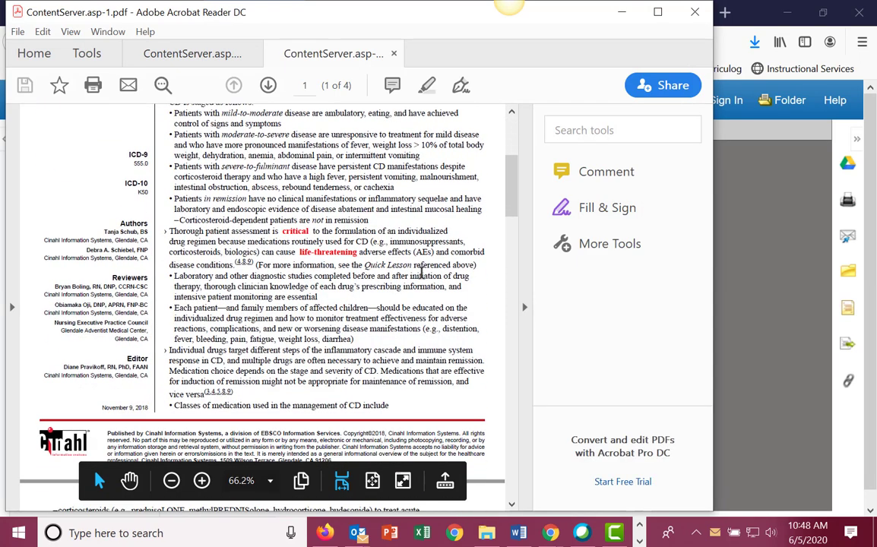
scroll(421, 273, down, 11)
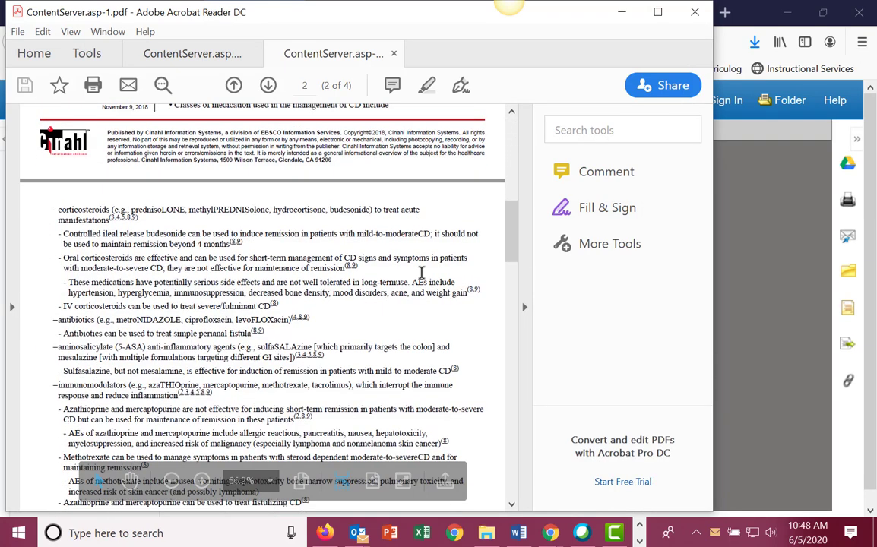
scroll(420, 274, down, 12)
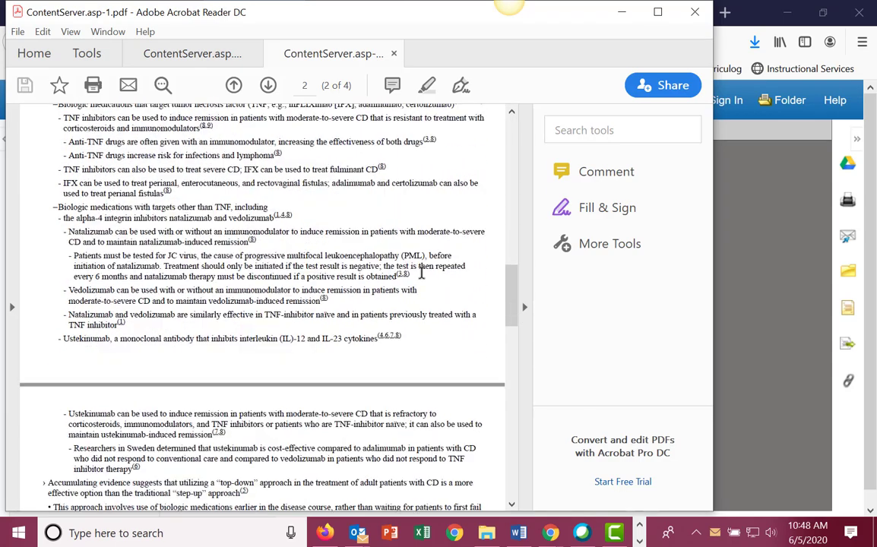
scroll(424, 279, down, 12)
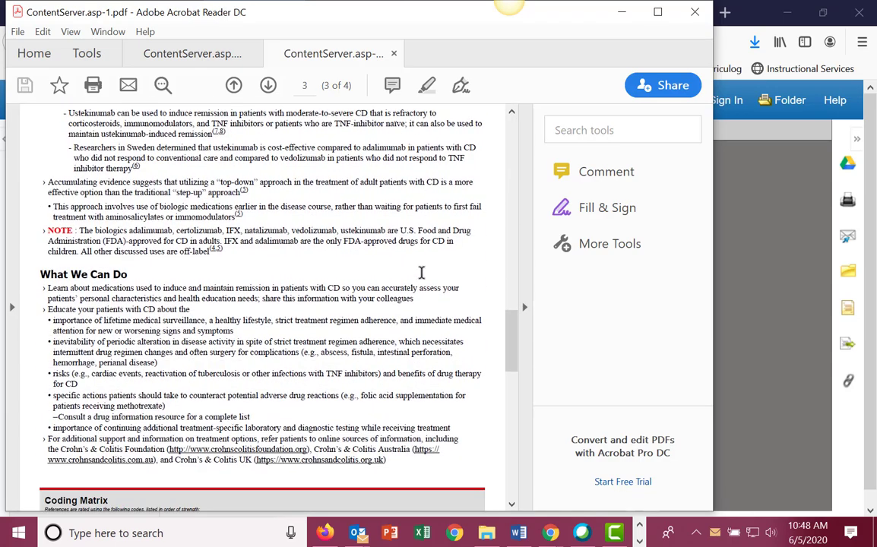
scroll(423, 278, down, 2)
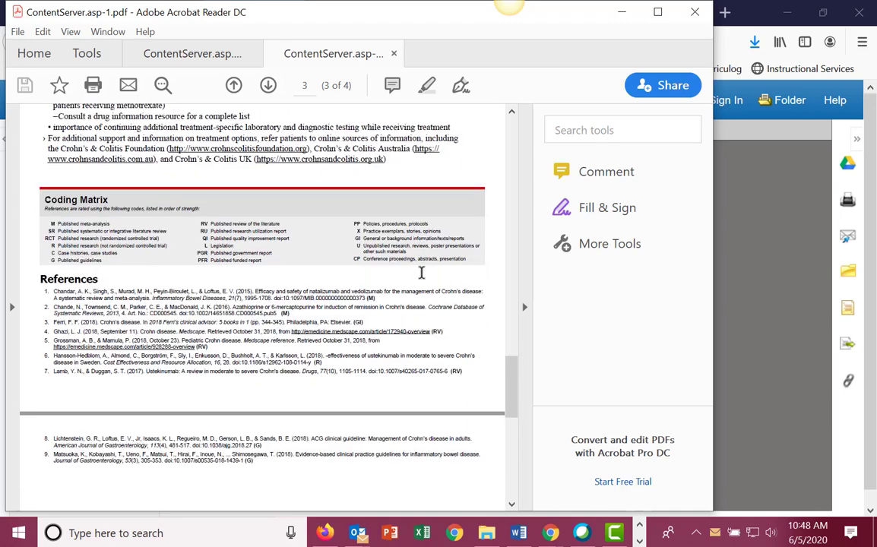
scroll(421, 273, up, 6)
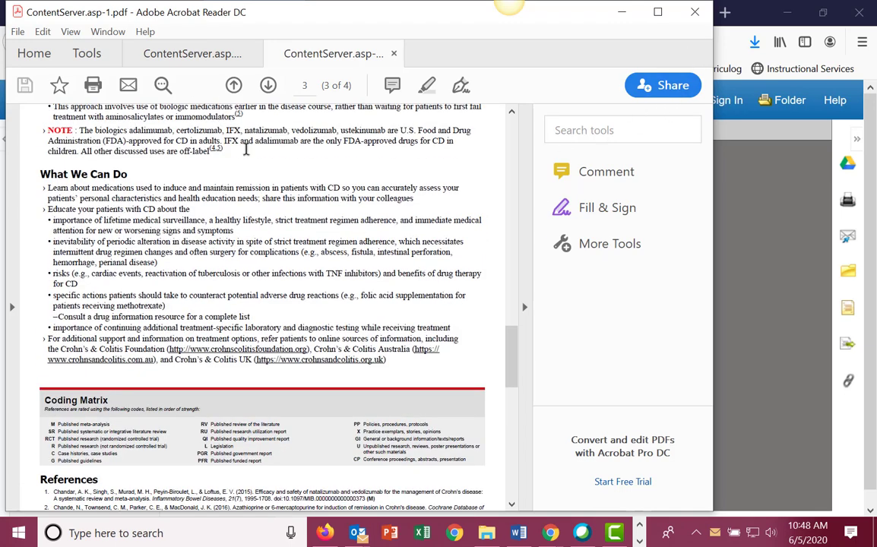
click(695, 12)
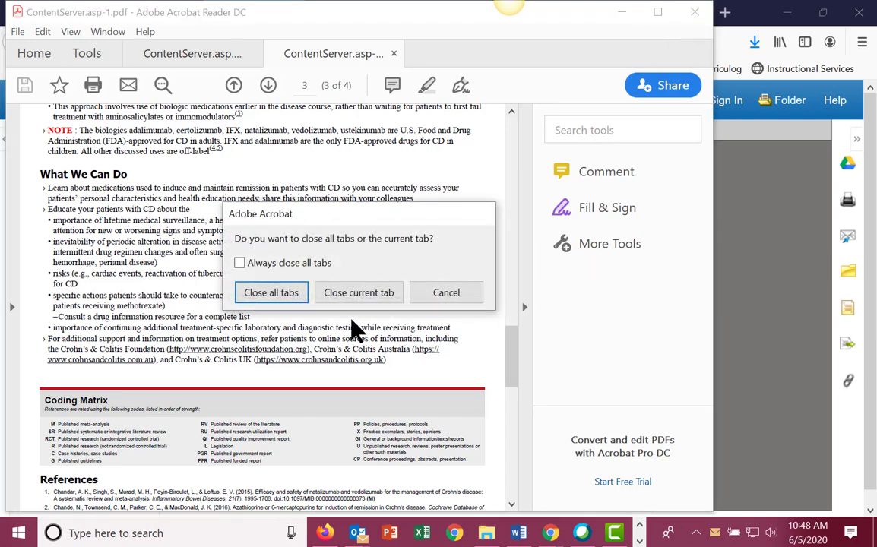
click(275, 295)
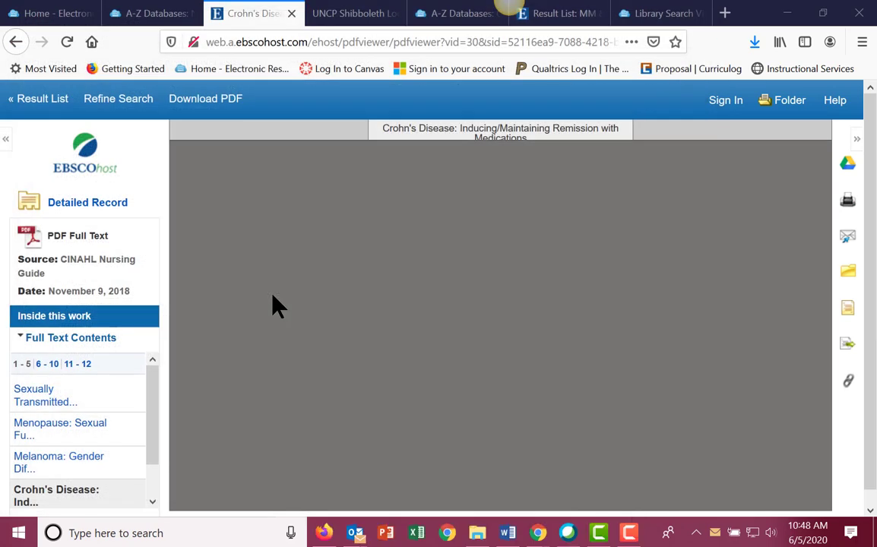
Return to the result list and browse Quick Lessons subjects for Covid.
click(40, 102)
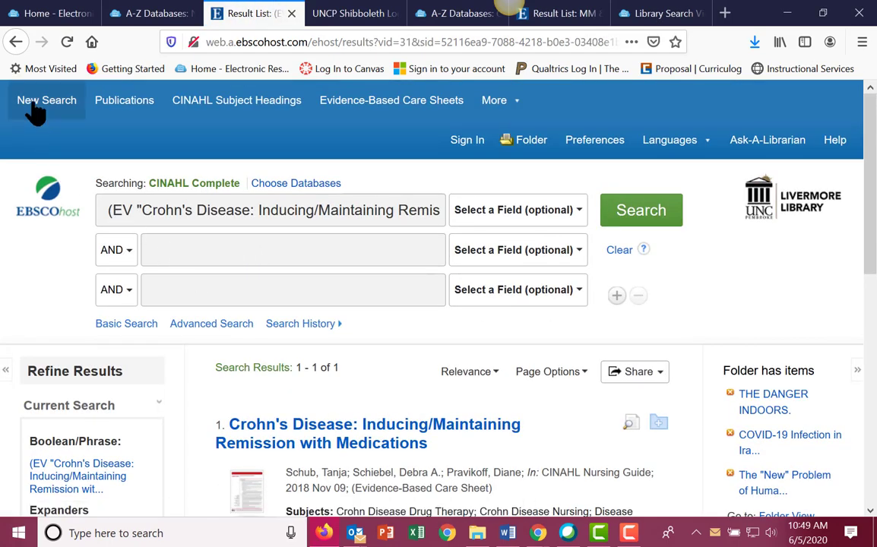
click(519, 106)
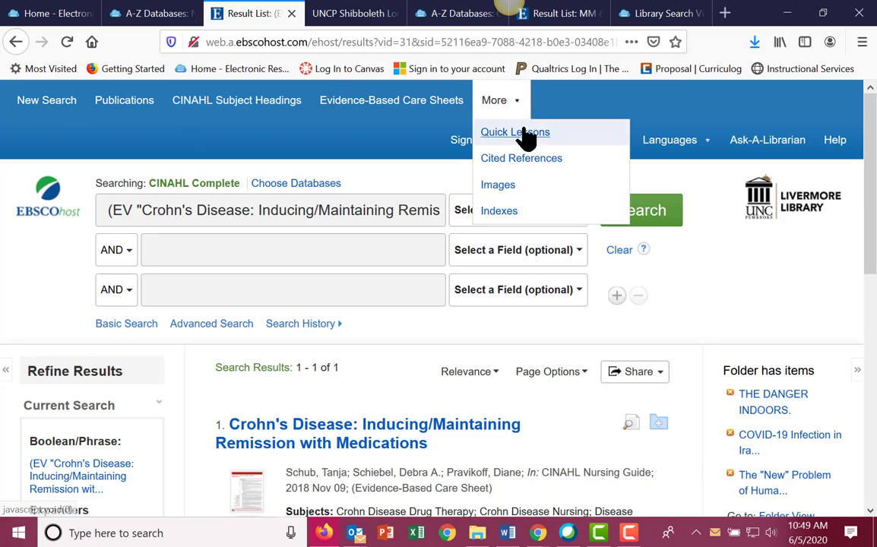
click(525, 135)
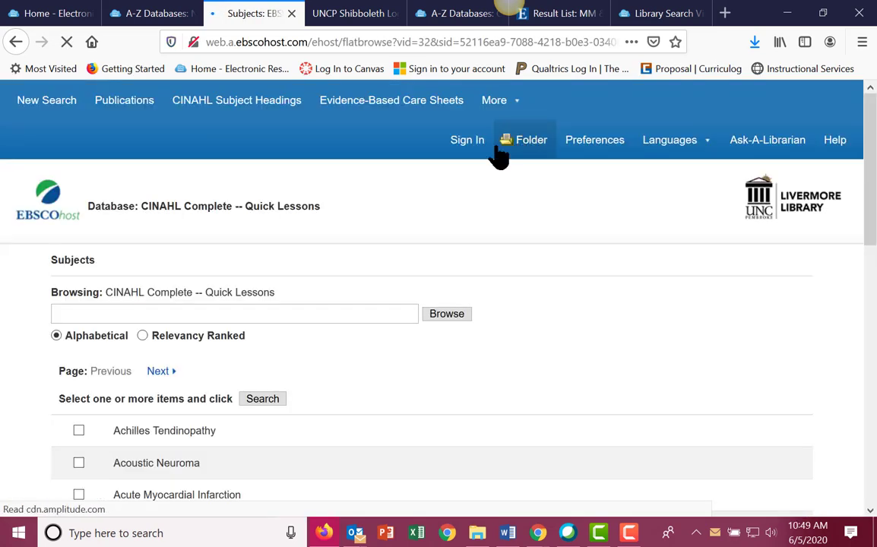
click(127, 321)
text(cov)
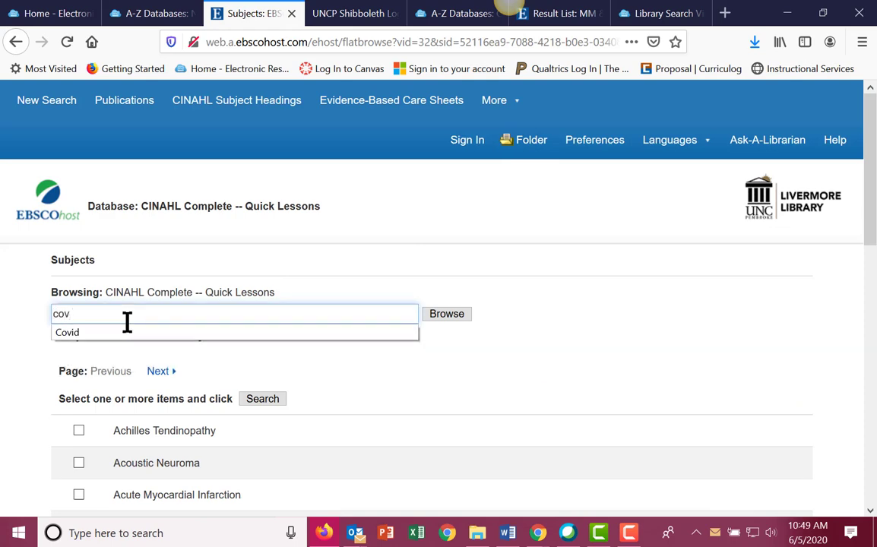
click(76, 333)
click(261, 403)
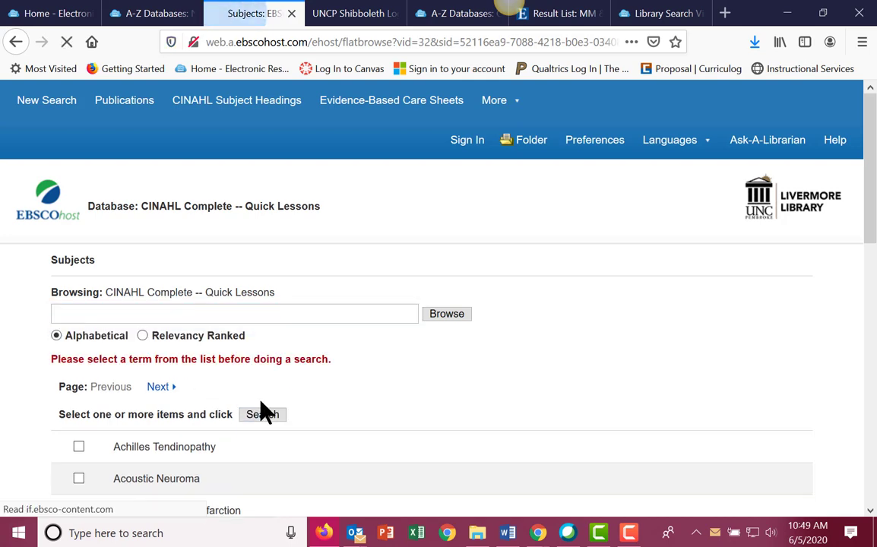
Mark the Alzheimer's Disease quick lesson and search for it.
scroll(295, 399, down, 2)
scroll(289, 387, down, 2)
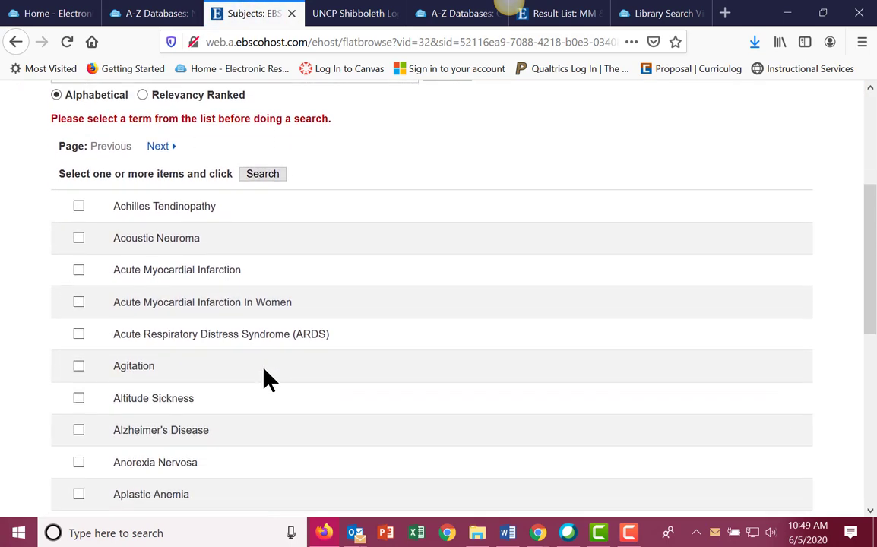
scroll(201, 374, down, 1)
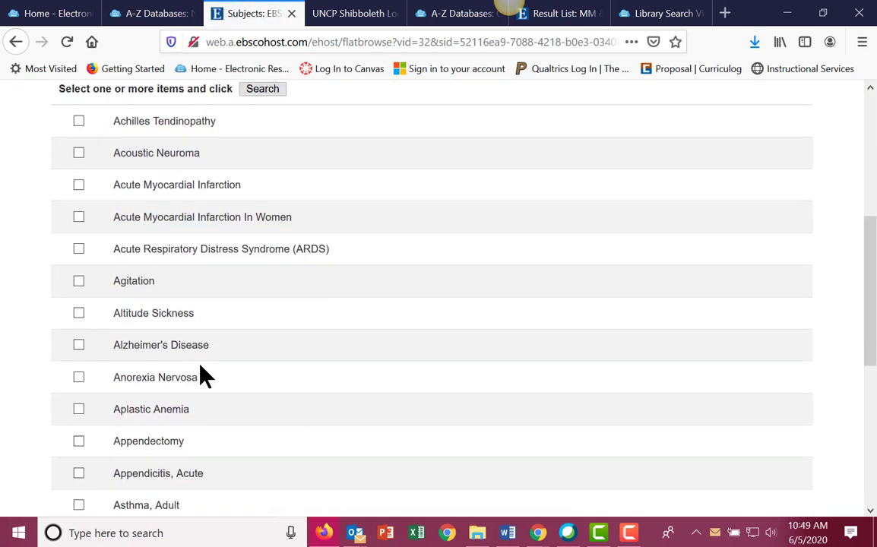
click(78, 346)
scroll(204, 362, up, 5)
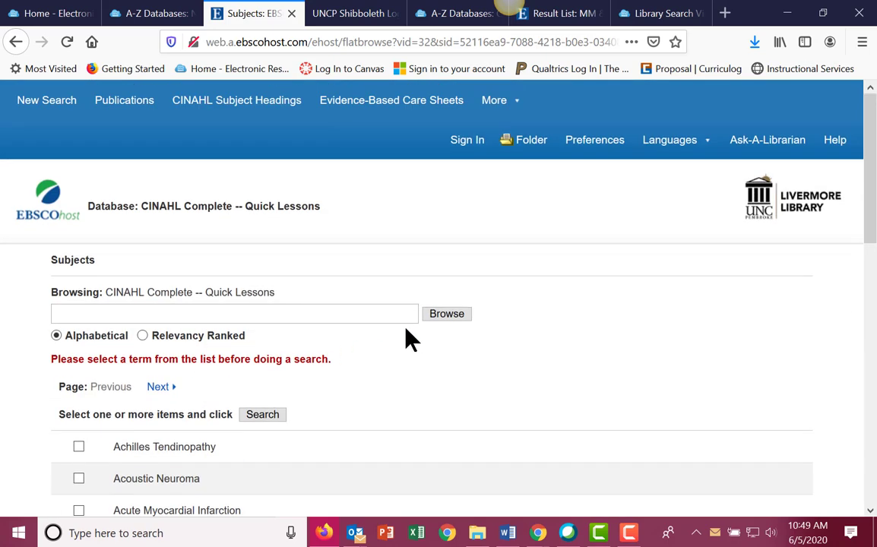
click(272, 418)
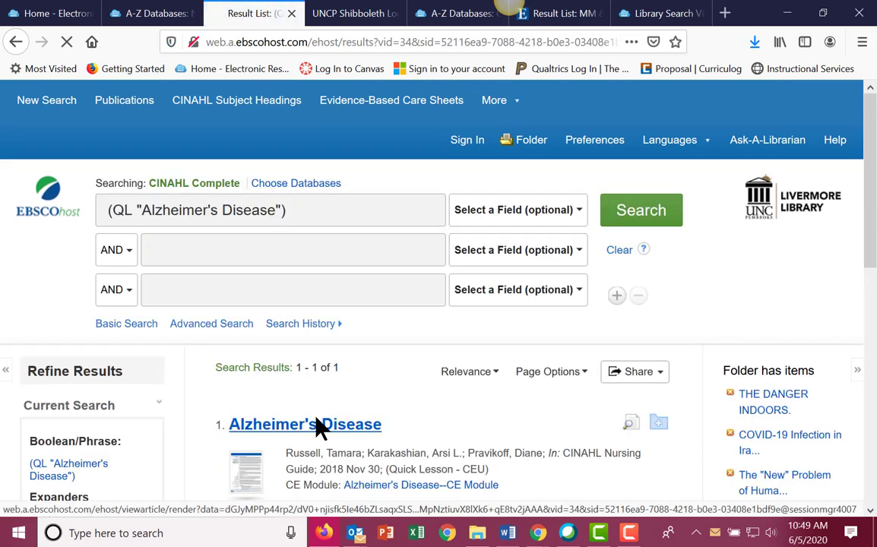
scroll(357, 422, down, 2)
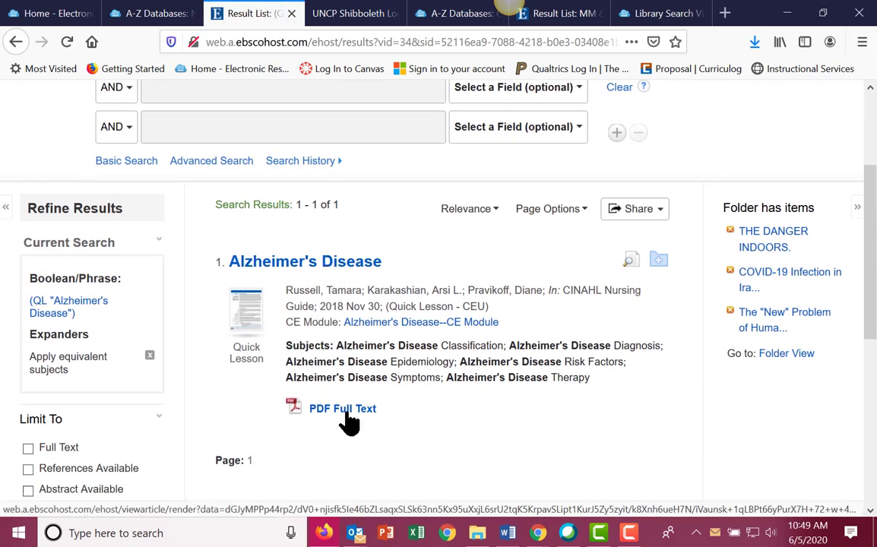
Read the Alzheimer's Disease quick lesson PDF in Acrobat Reader, then close all its tabs.
click(347, 411)
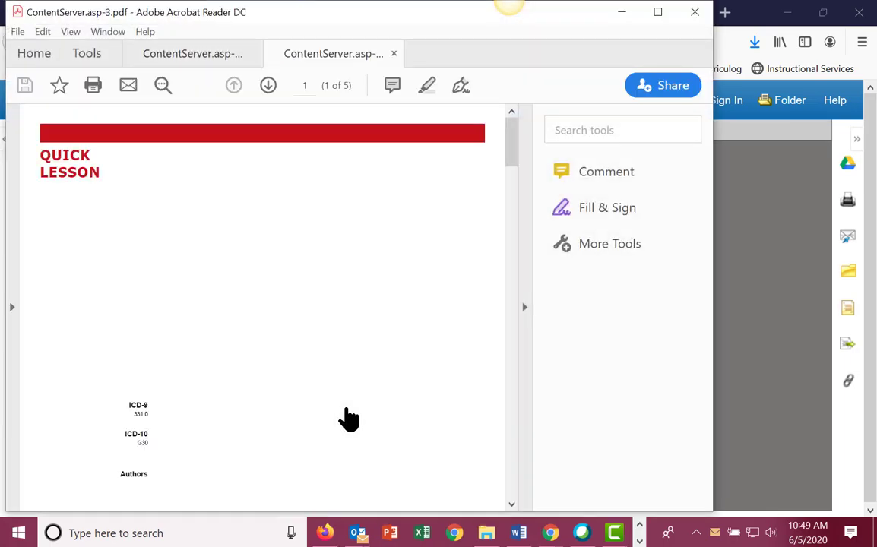
scroll(332, 307, down, 5)
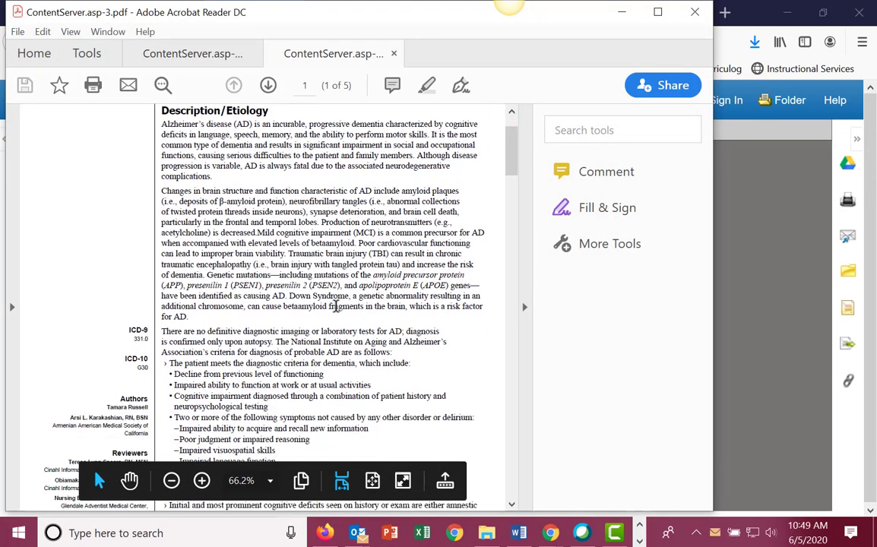
scroll(335, 307, down, 7)
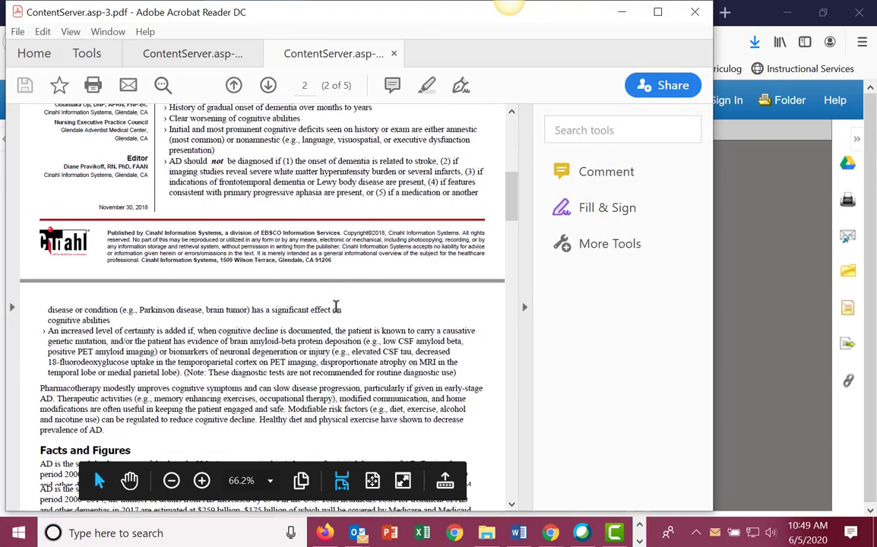
scroll(336, 307, down, 5)
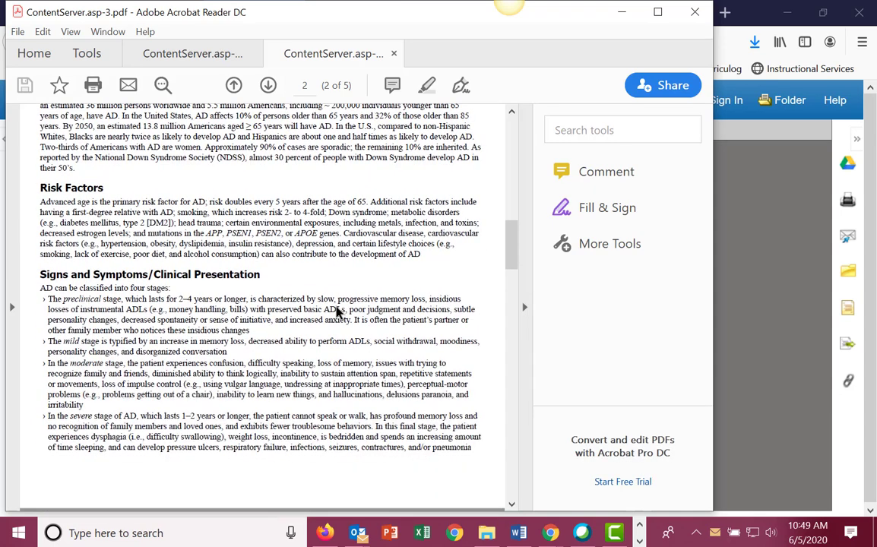
scroll(336, 312, down, 5)
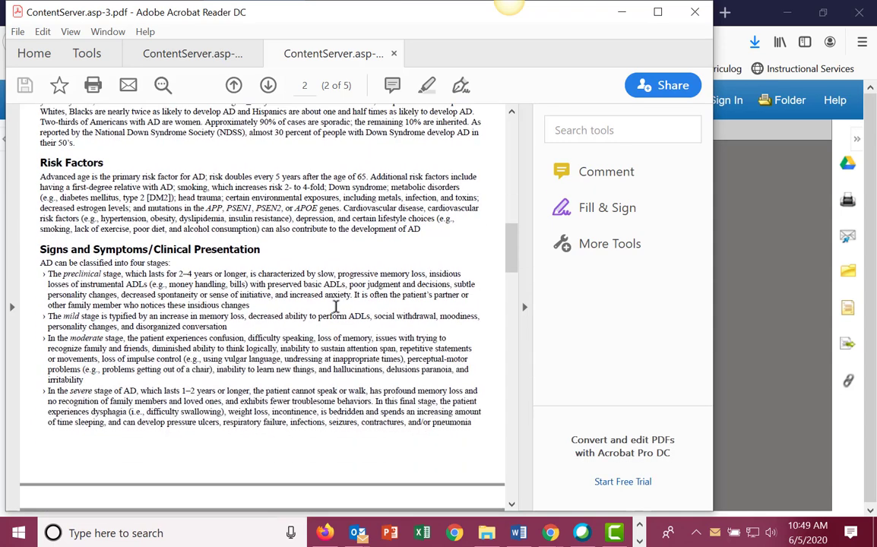
scroll(336, 312, down, 3)
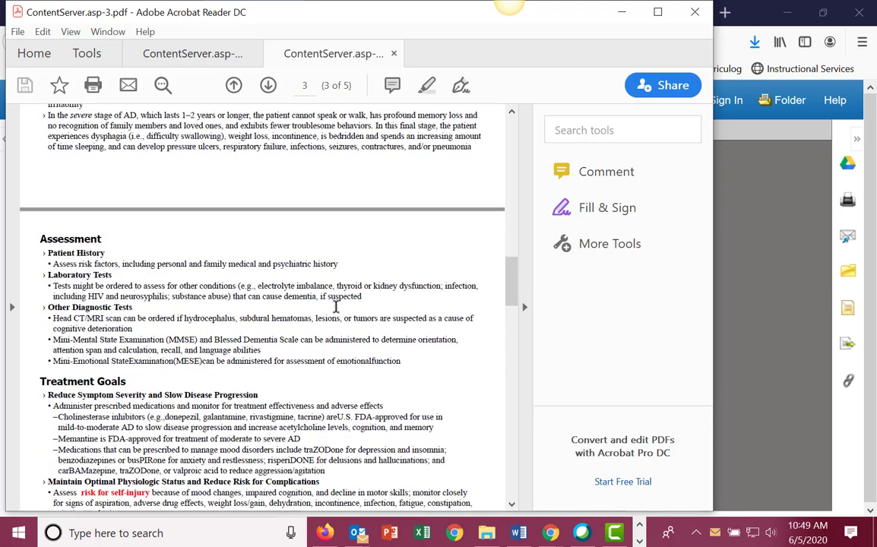
scroll(335, 307, down, 3)
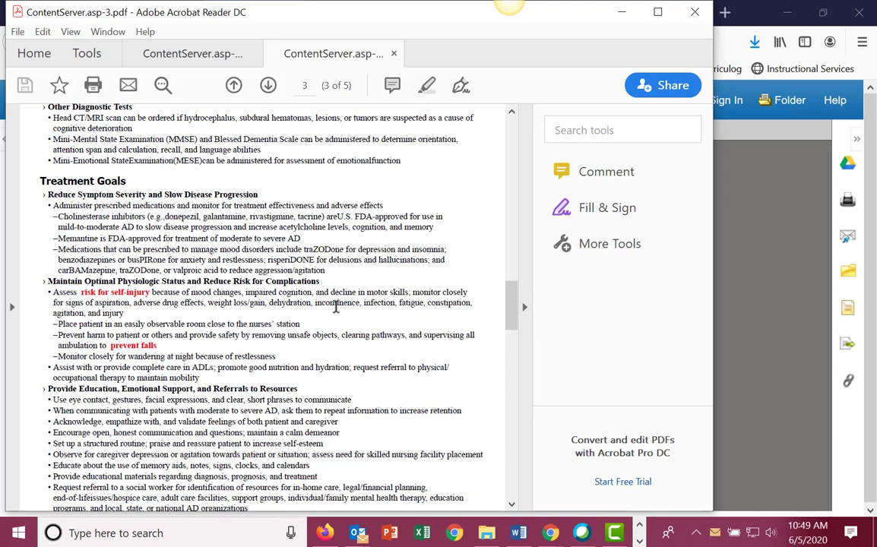
scroll(335, 307, down, 4)
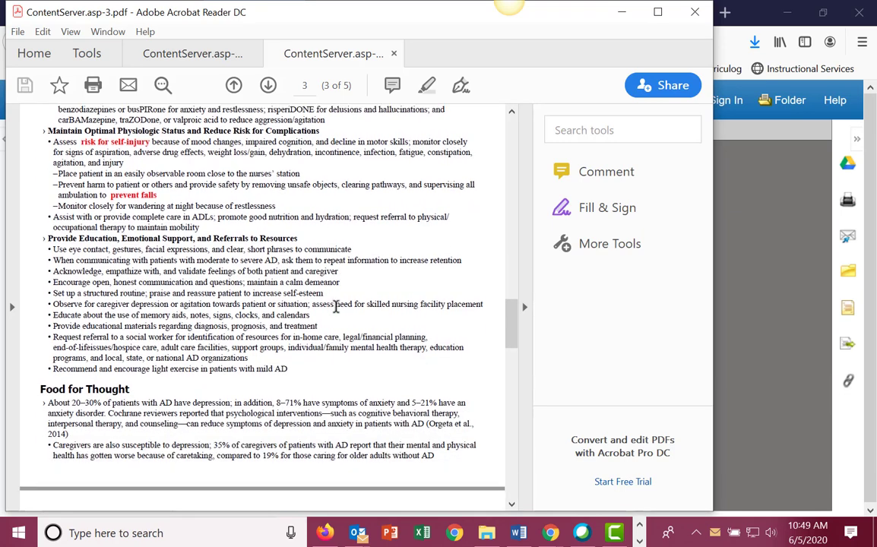
scroll(335, 307, down, 6)
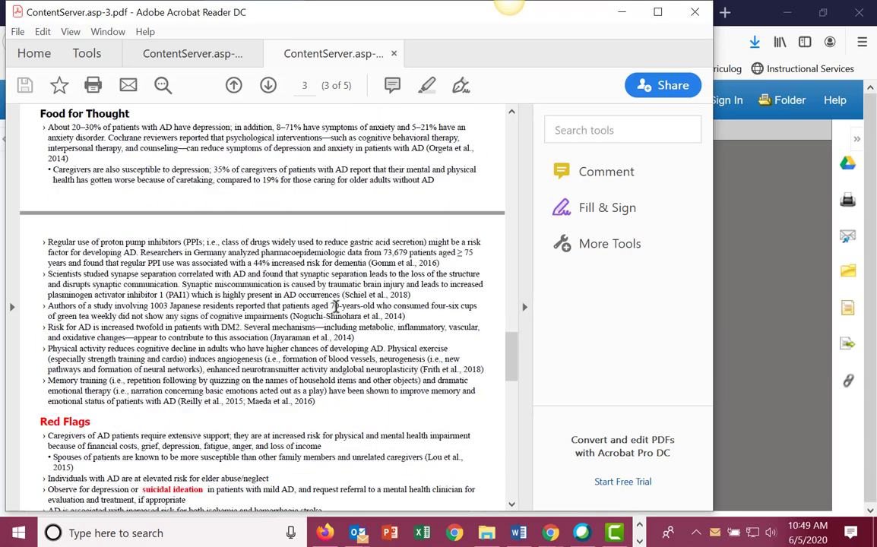
scroll(335, 307, down, 6)
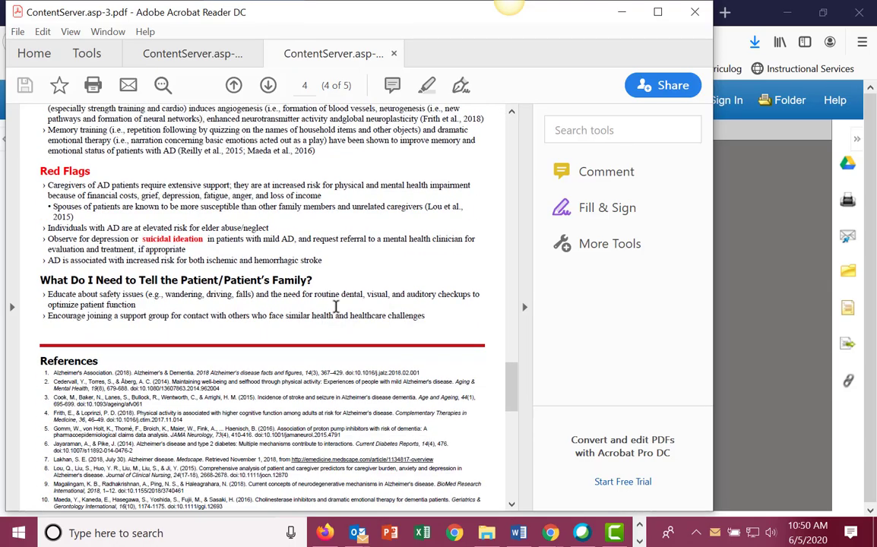
scroll(335, 307, up, 20)
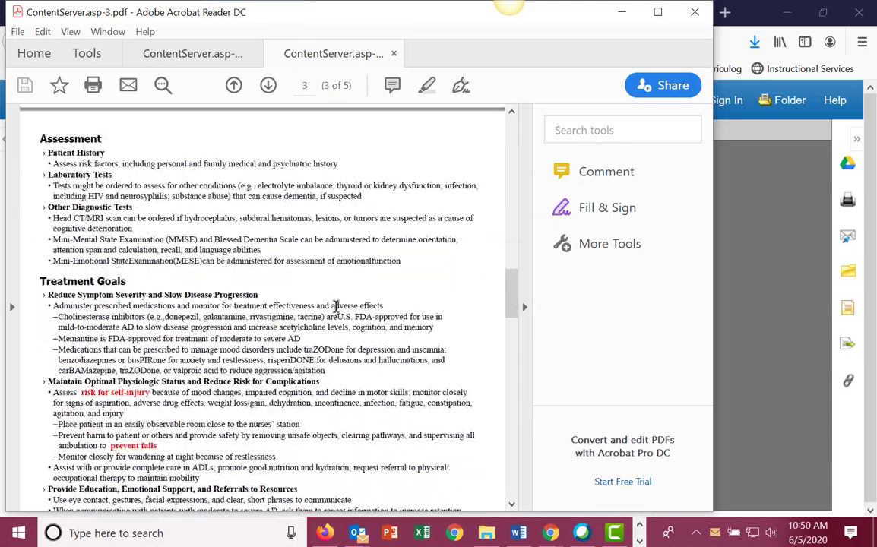
scroll(335, 307, up, 15)
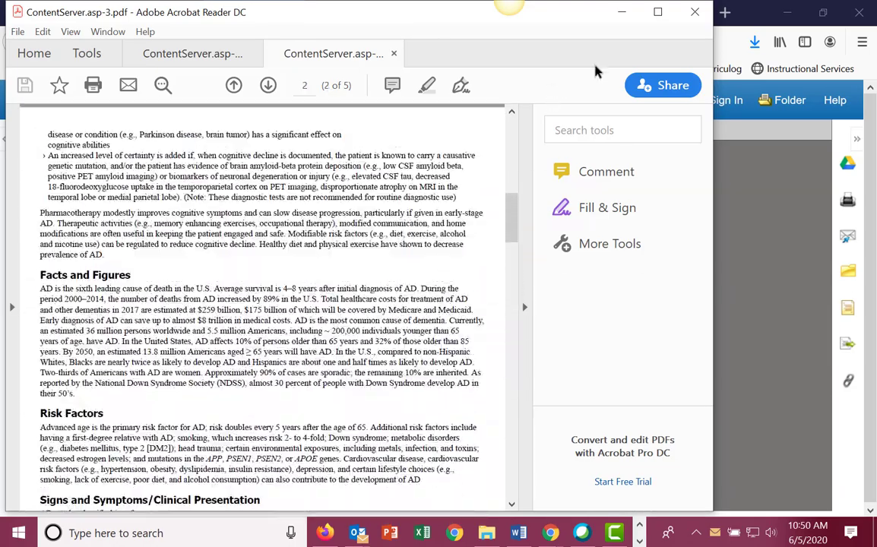
scroll(269, 385, up, 3)
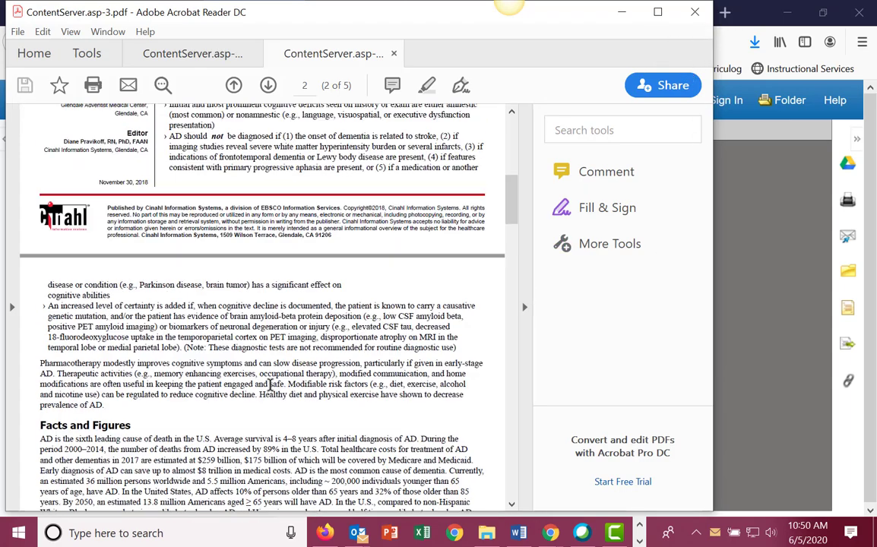
scroll(270, 386, up, 10)
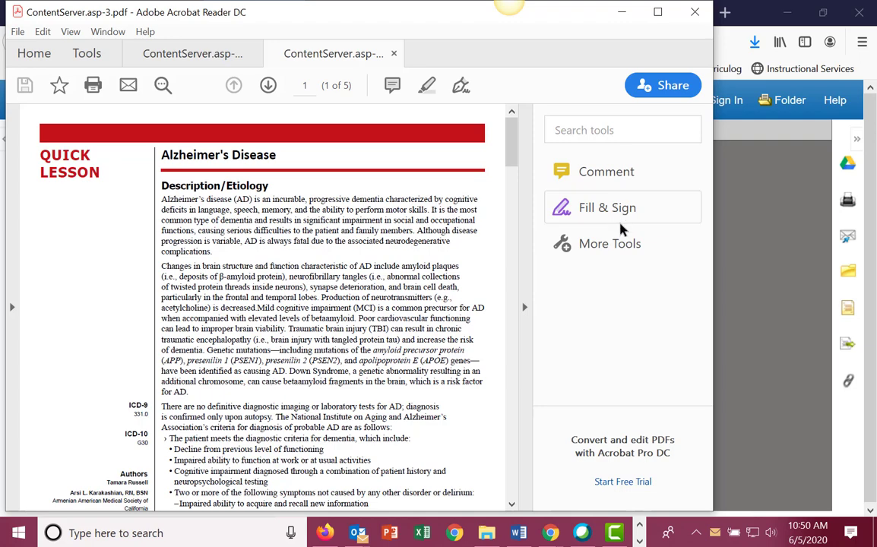
click(694, 12)
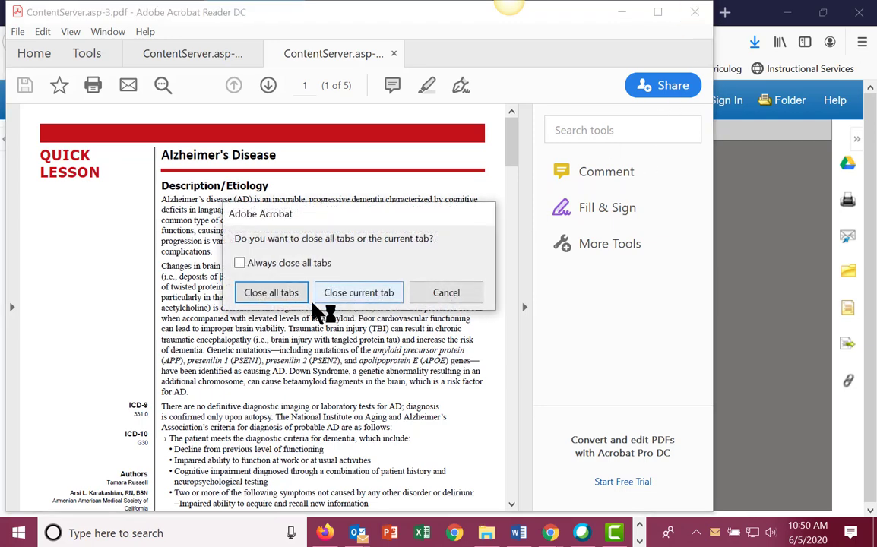
click(280, 295)
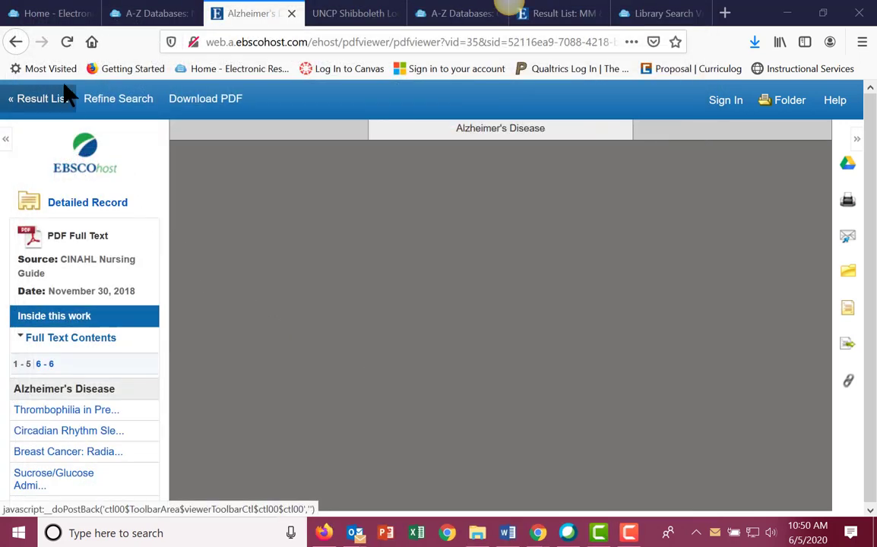
Switch to the first browser tab and load the UNCP Library homepage, uncp.edu/academics/library.
click(42, 15)
click(91, 41)
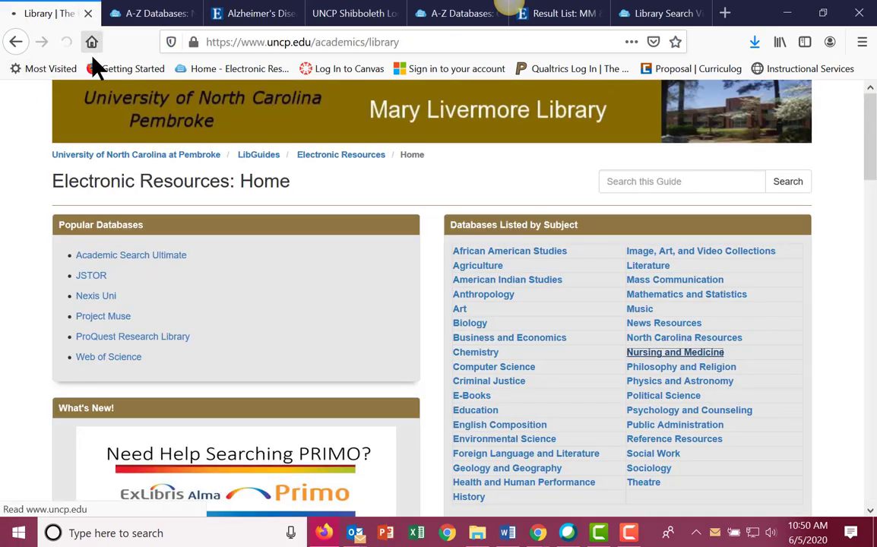
scroll(743, 342, down, 10)
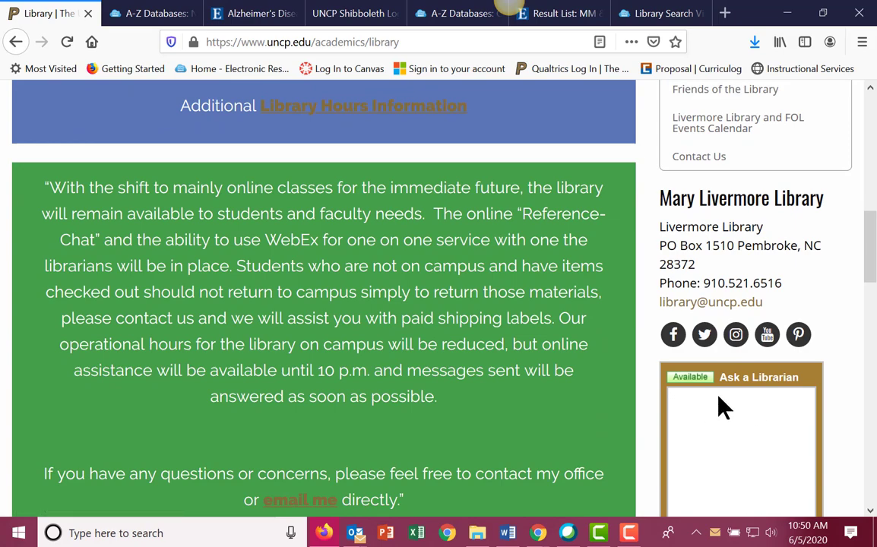
scroll(756, 407, down, 2)
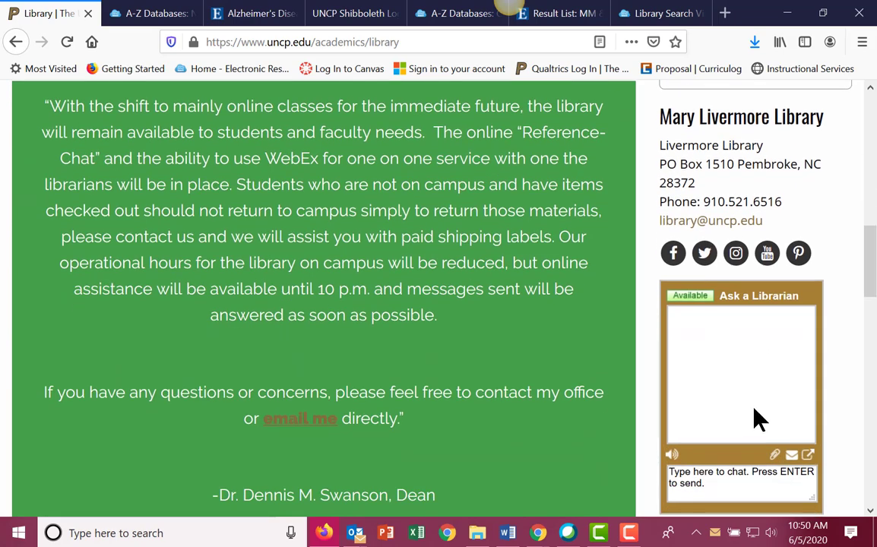
scroll(756, 418, up, 4)
scroll(756, 411, up, 2)
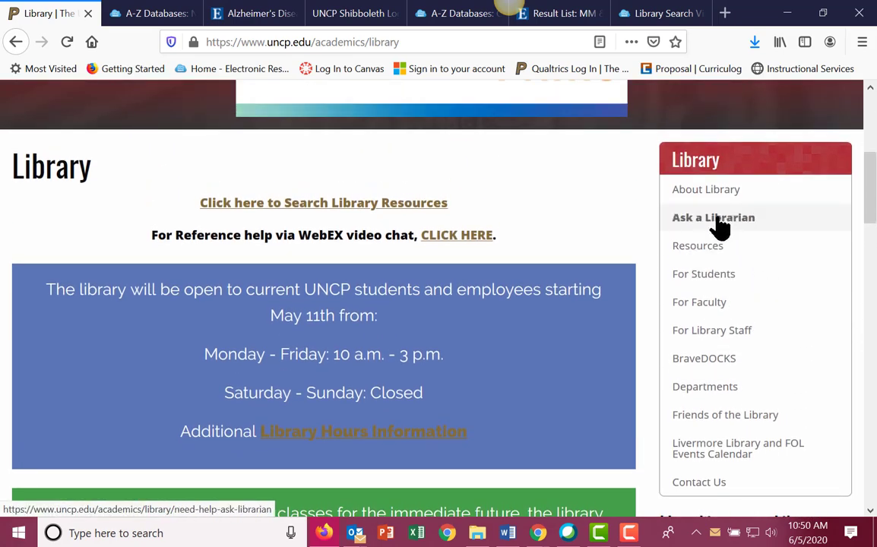
Open Ask a Librarian and review its phone, text, e-mail, WebEx chat and request form.
click(717, 221)
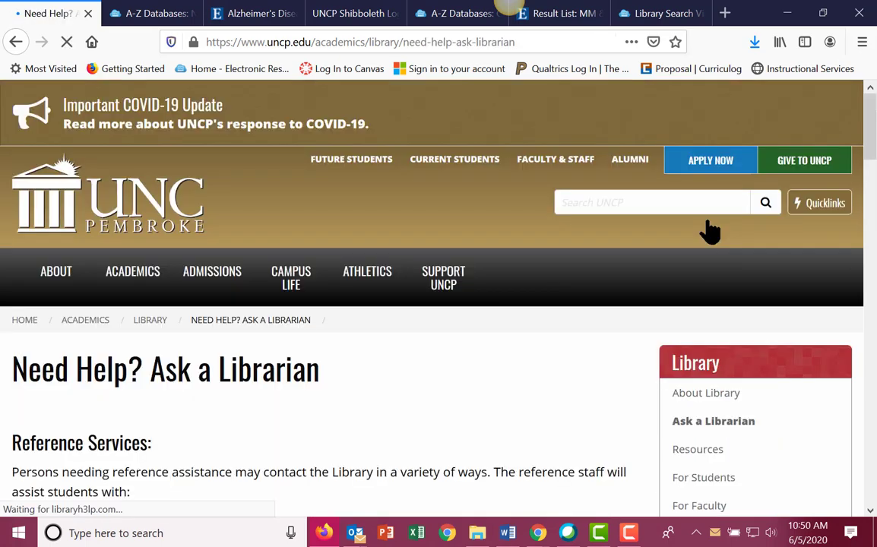
scroll(134, 374, down, 9)
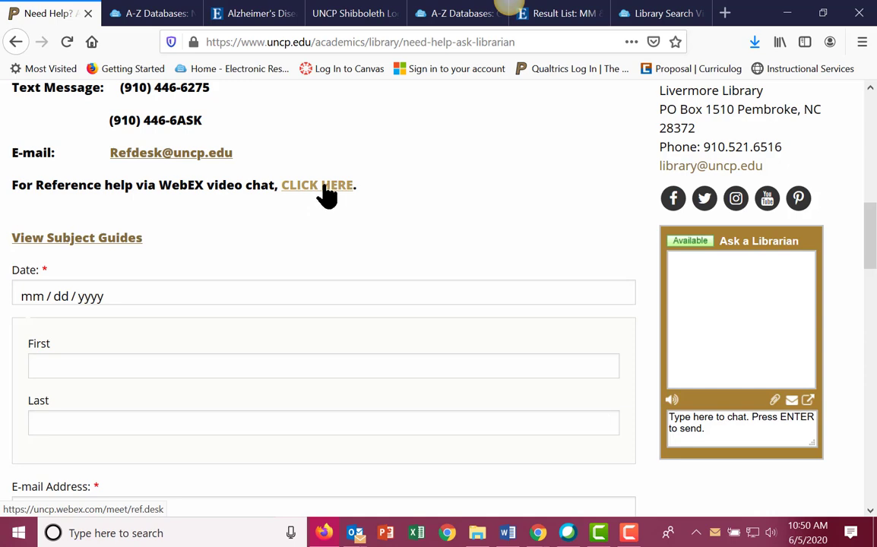
scroll(337, 215, down, 8)
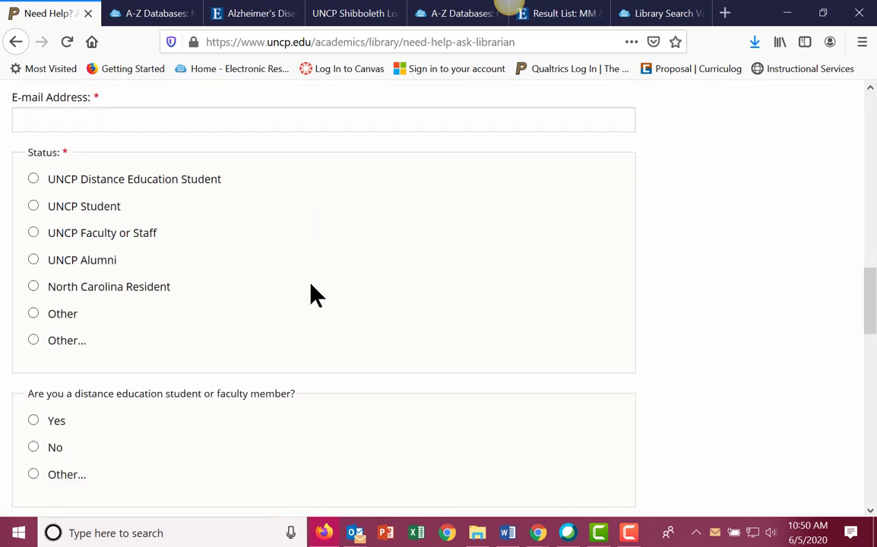
scroll(308, 313, down, 10)
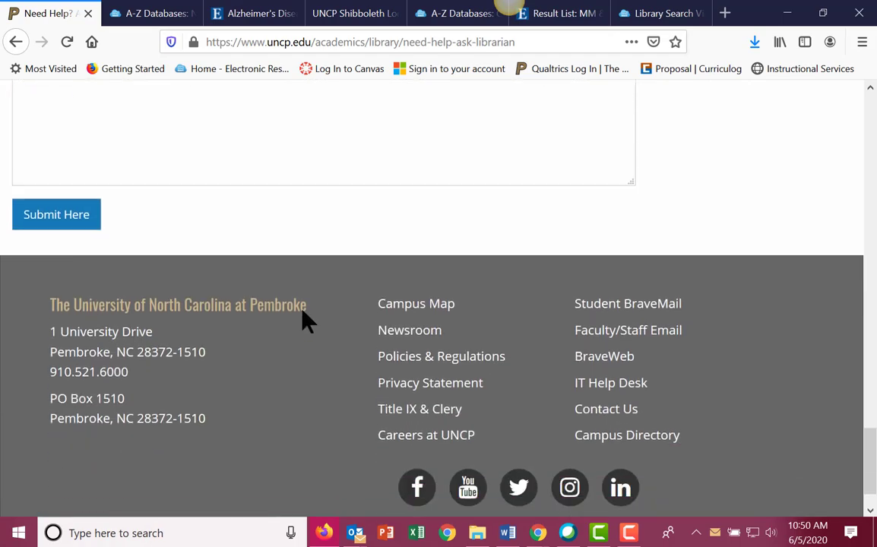
scroll(304, 320, up, 5)
scroll(306, 331, up, 15)
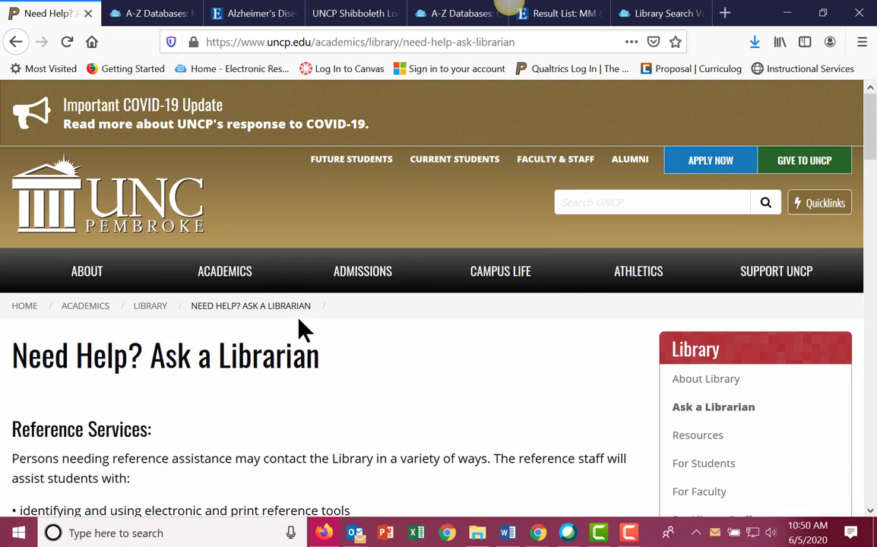
scroll(540, 362, down, 5)
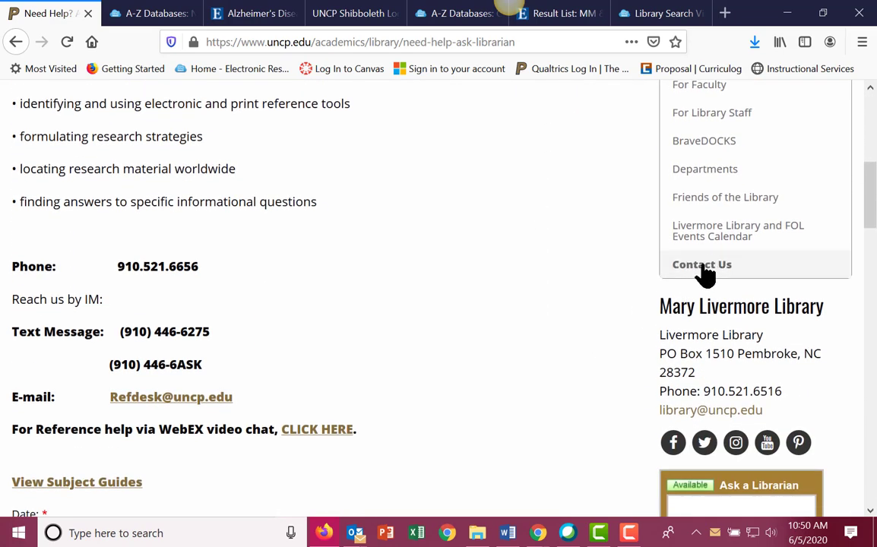
click(718, 266)
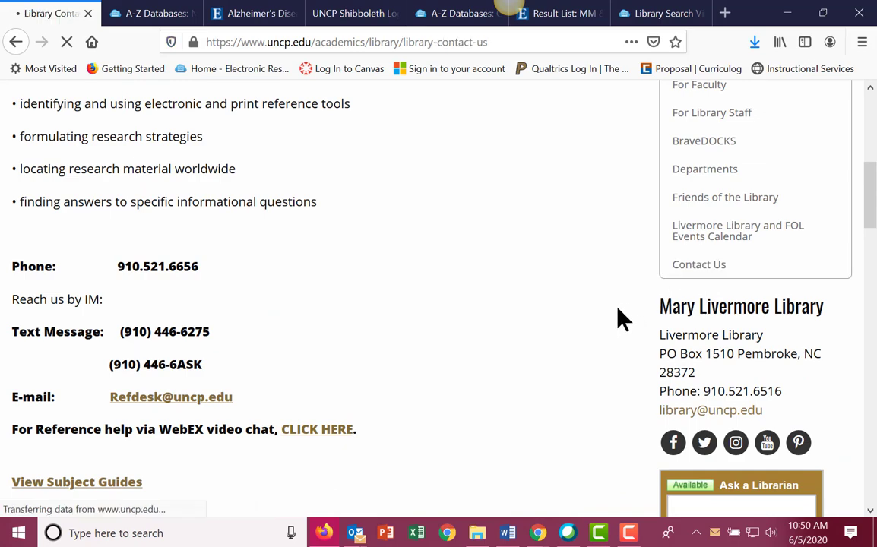
scroll(604, 323, down, 5)
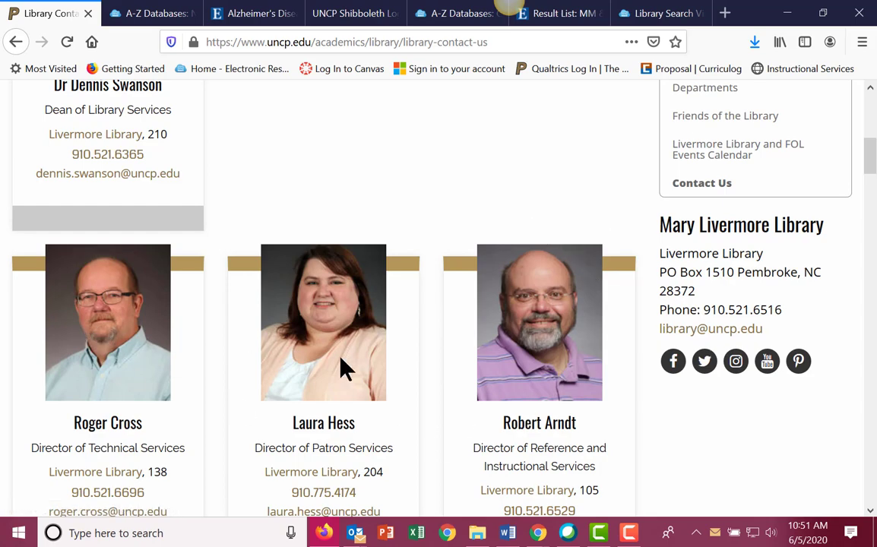
scroll(596, 384, down, 3)
scroll(595, 385, up, 1)
scroll(595, 385, down, 1)
scroll(594, 385, up, 2)
scroll(594, 385, up, 1)
scroll(594, 385, up, 1)
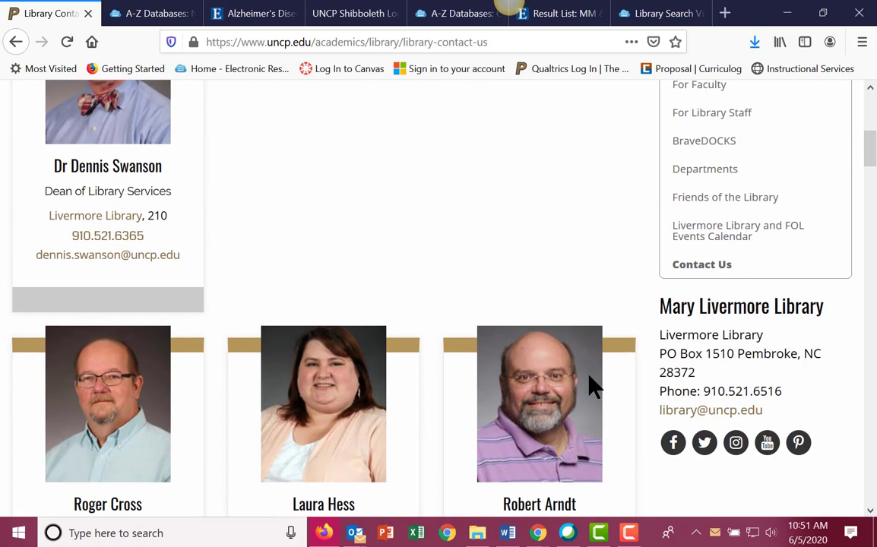
scroll(594, 385, up, 2)
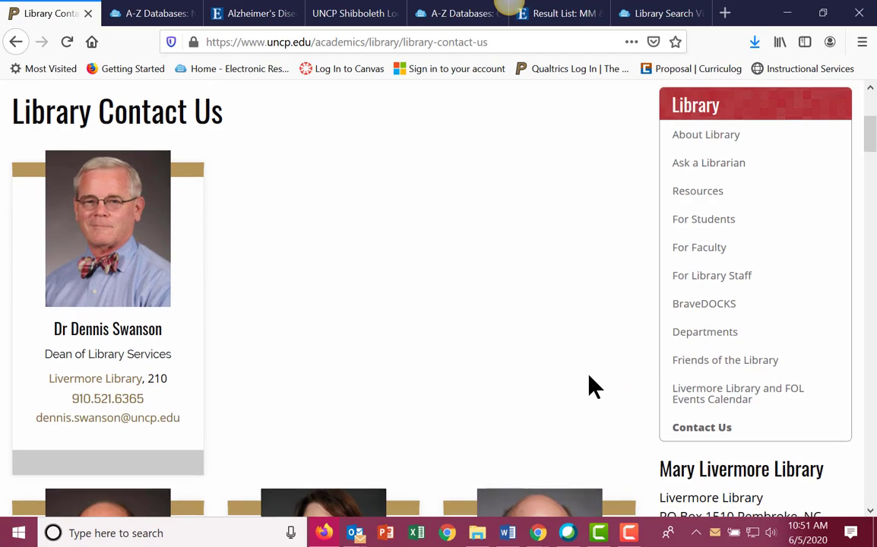